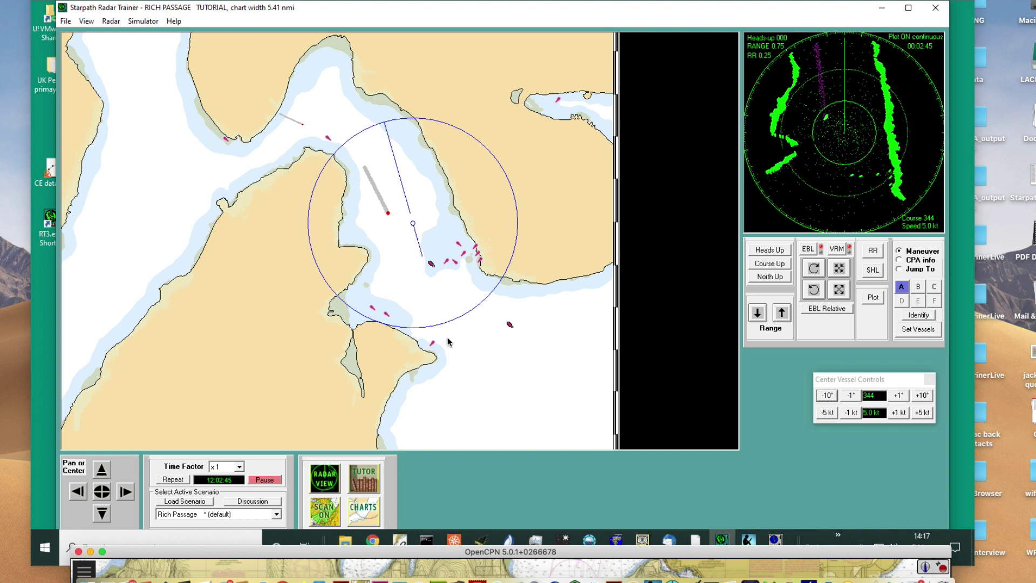
- Pan the radar trainer chart down to show more water south of the vessel
left_click(103, 515)
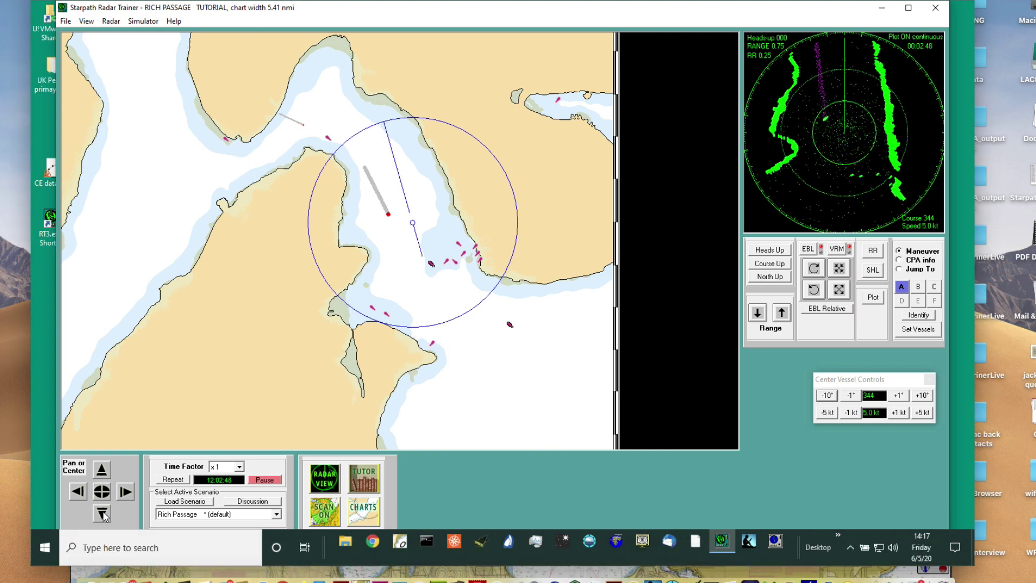
left_click(103, 515)
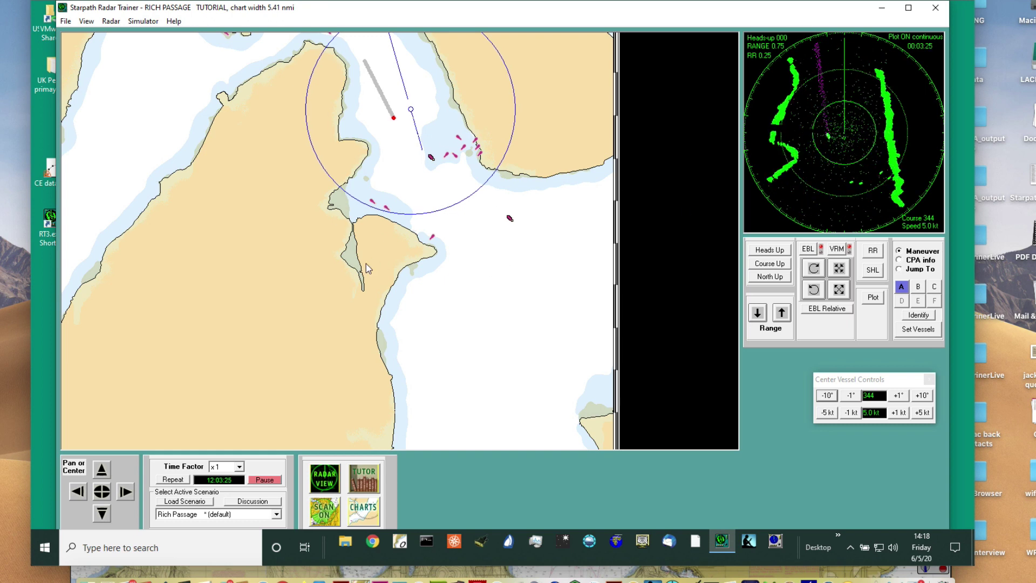
- View the Rich Passage chartlet from the Training Regions help page, then close the help window
left_click(362, 511)
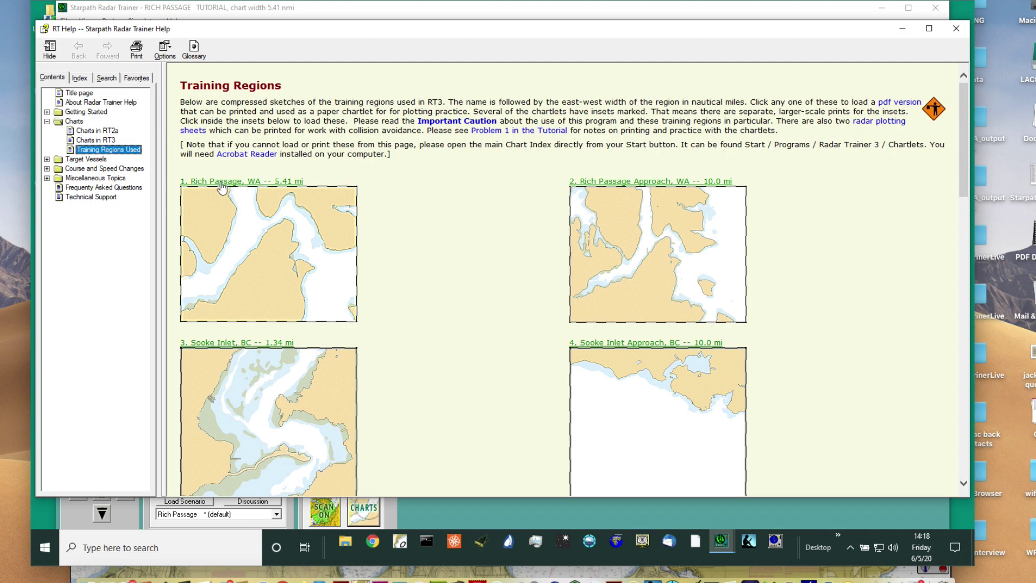
left_click(230, 182)
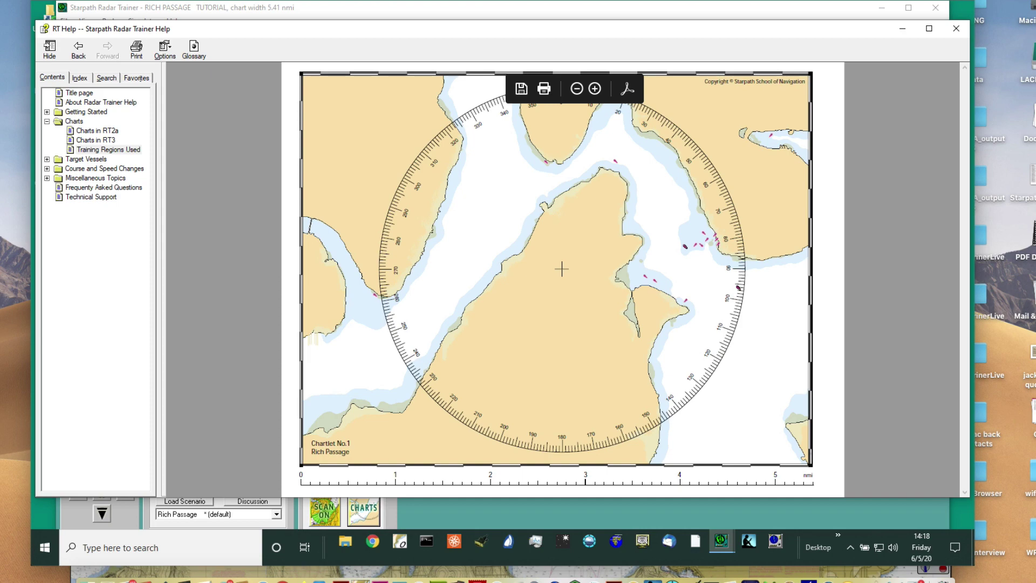
left_click(956, 28)
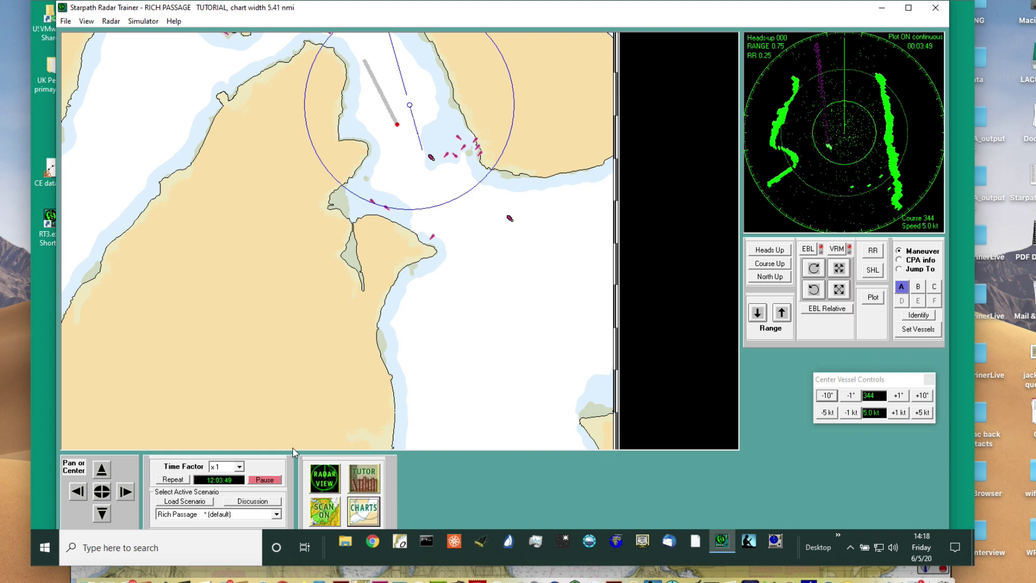
left_click(324, 477)
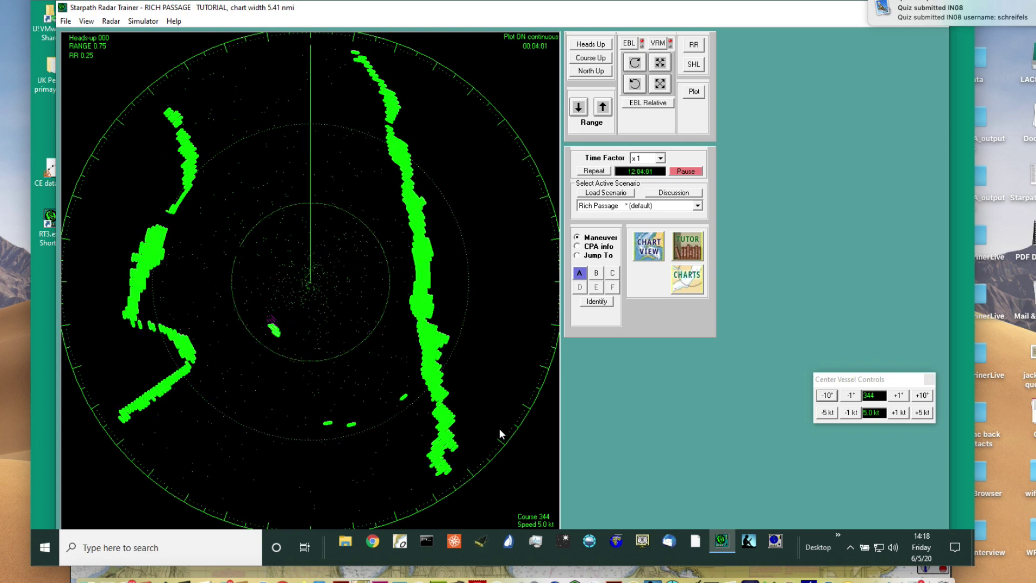
left_click(687, 279)
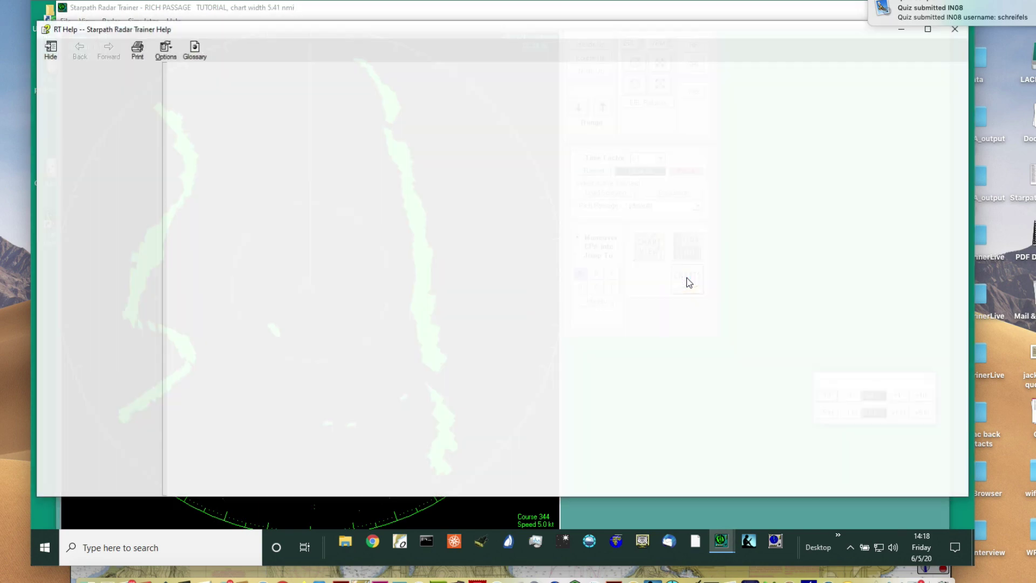
left_click(956, 29)
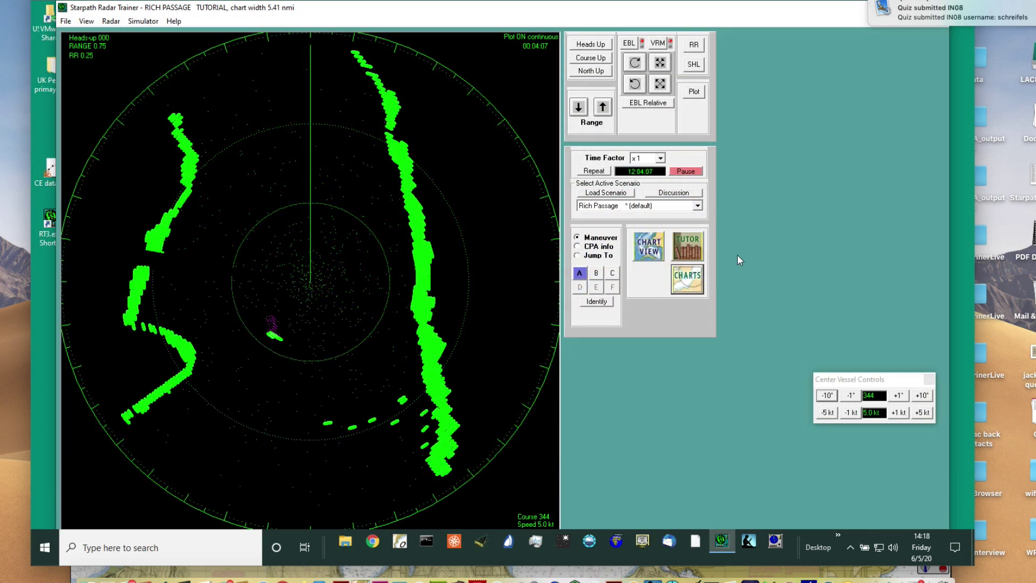
left_click(687, 279)
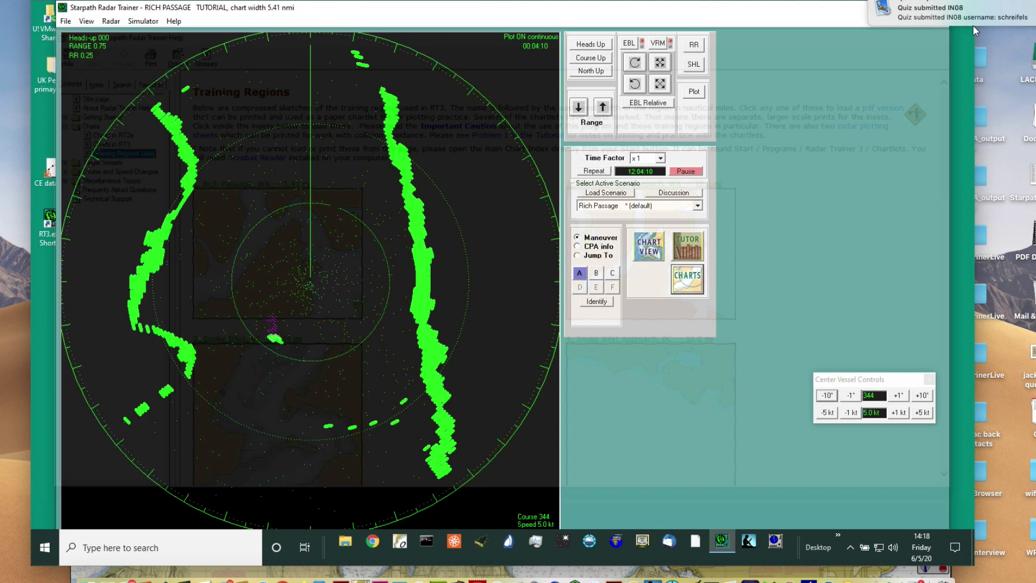
left_click(956, 28)
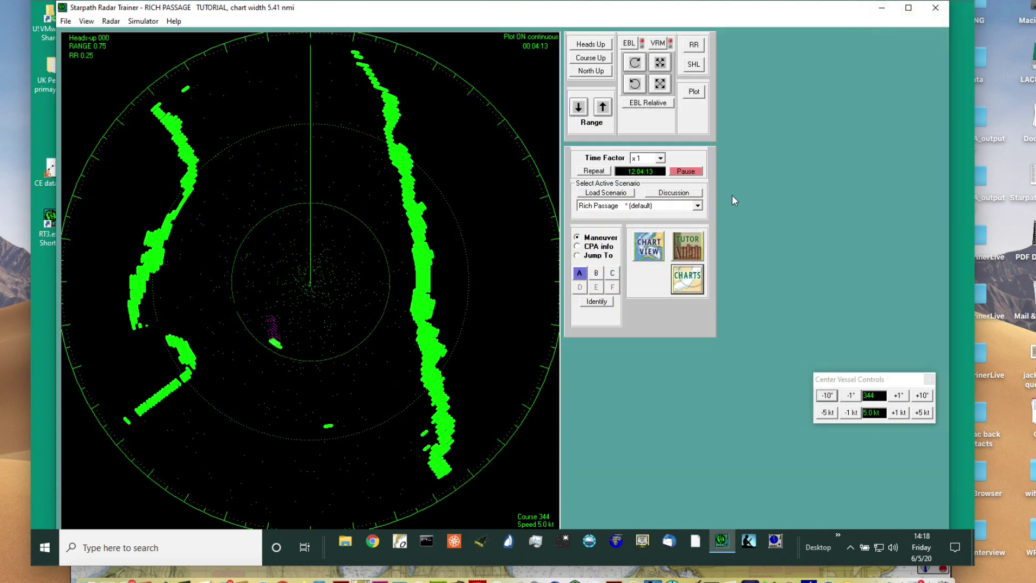
left_click(643, 249)
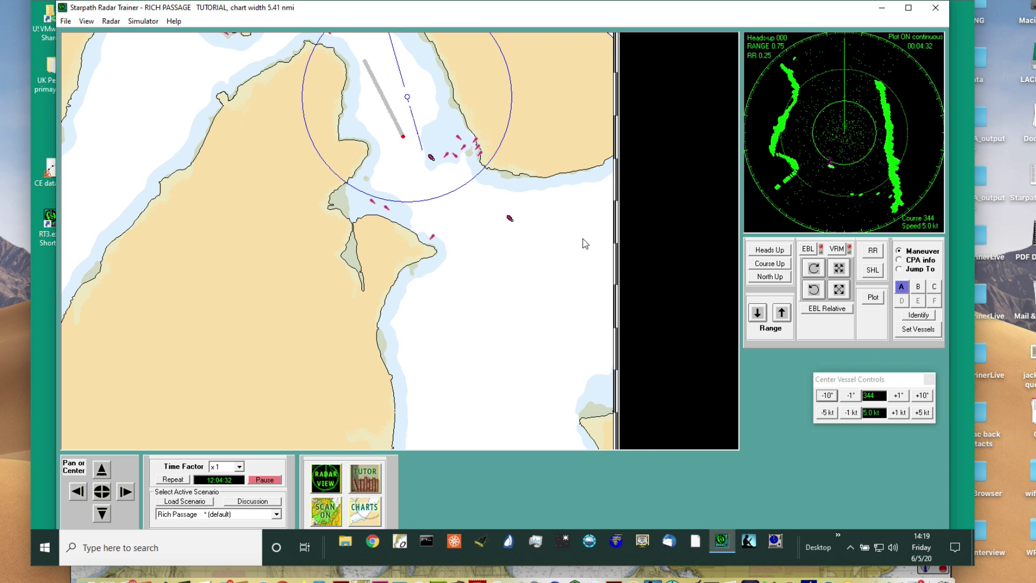
- Remove all existing vessels and place own vessel in open water east of the passage
left_click(918, 329)
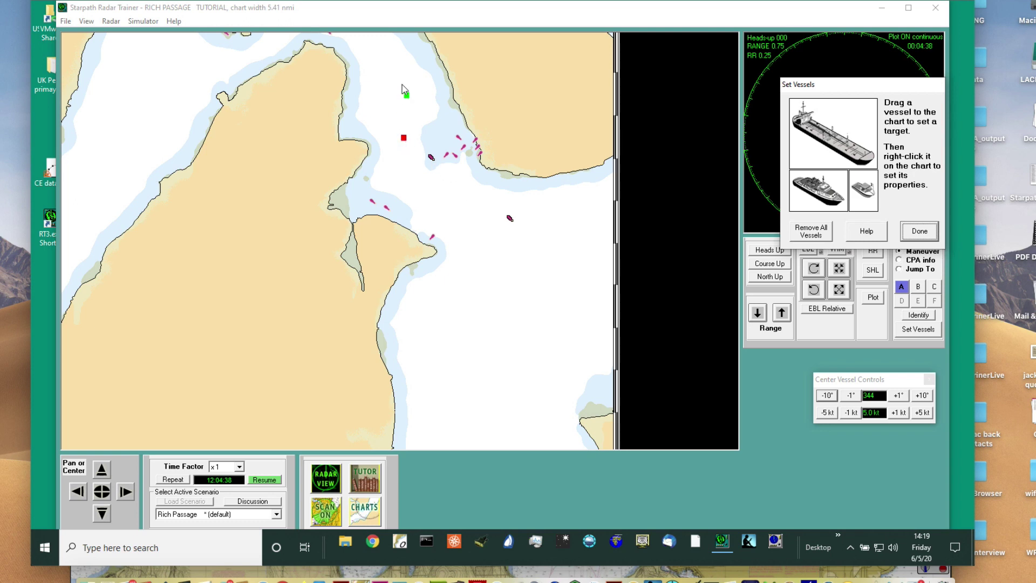
left_click(814, 233)
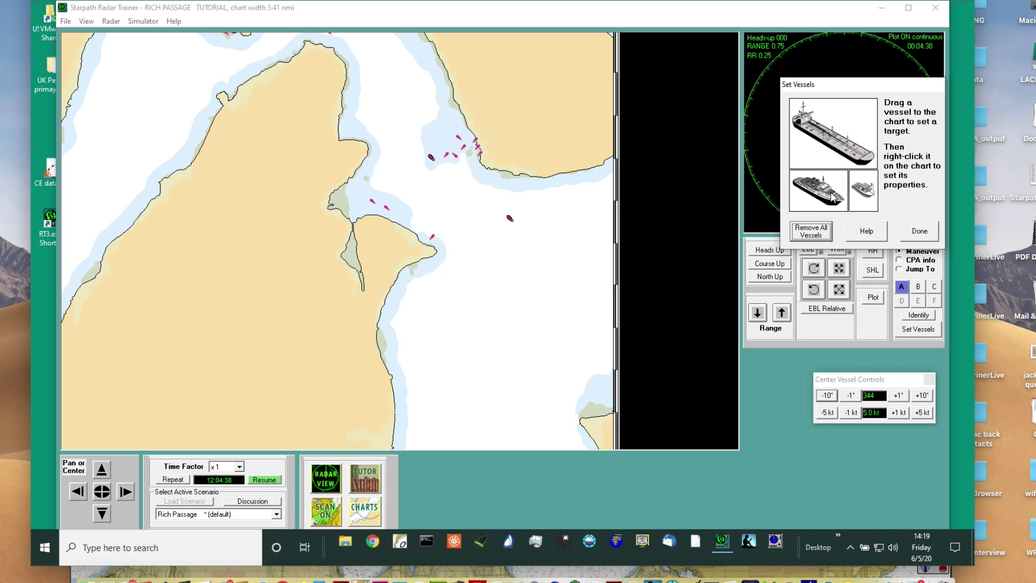
mouse_move(827, 193)
left_mouse_down()
mouse_move(579, 249)
mouse_move(596, 219)
left_mouse_up()
- Resume the simulation, paint the radar sweep over the chart, and step range up to 3 miles
left_click(921, 232)
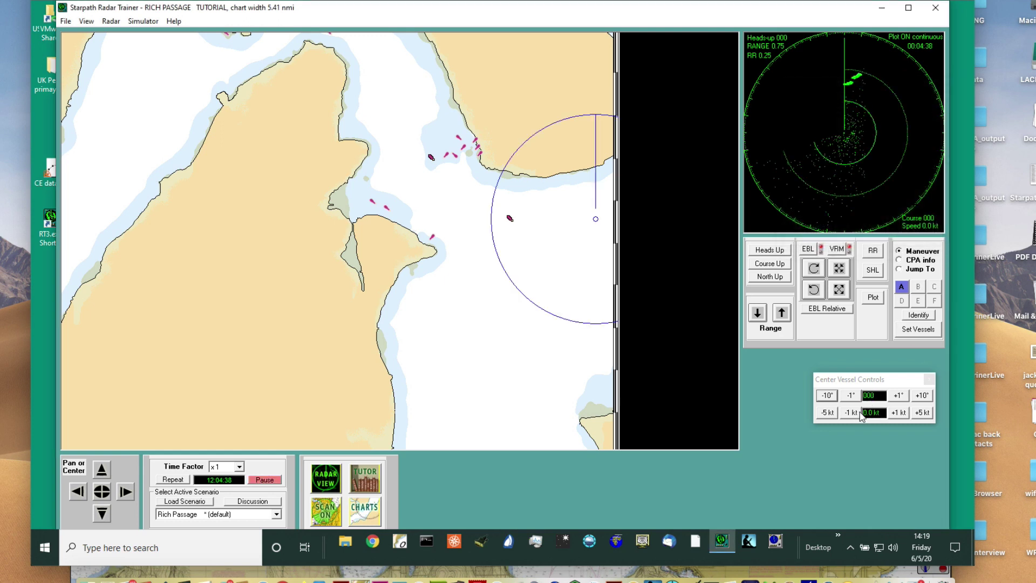
left_click(326, 511)
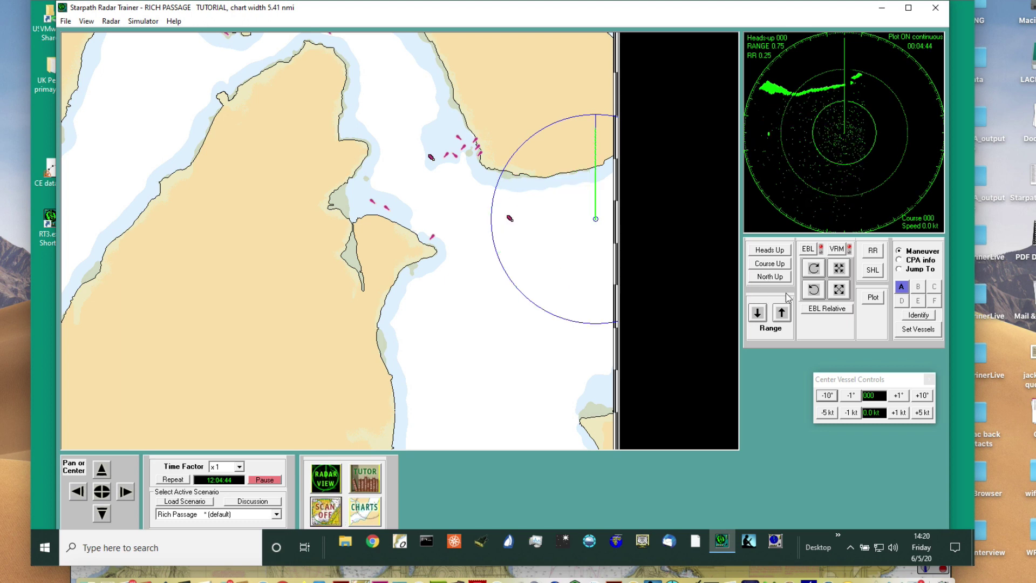
left_click(781, 313)
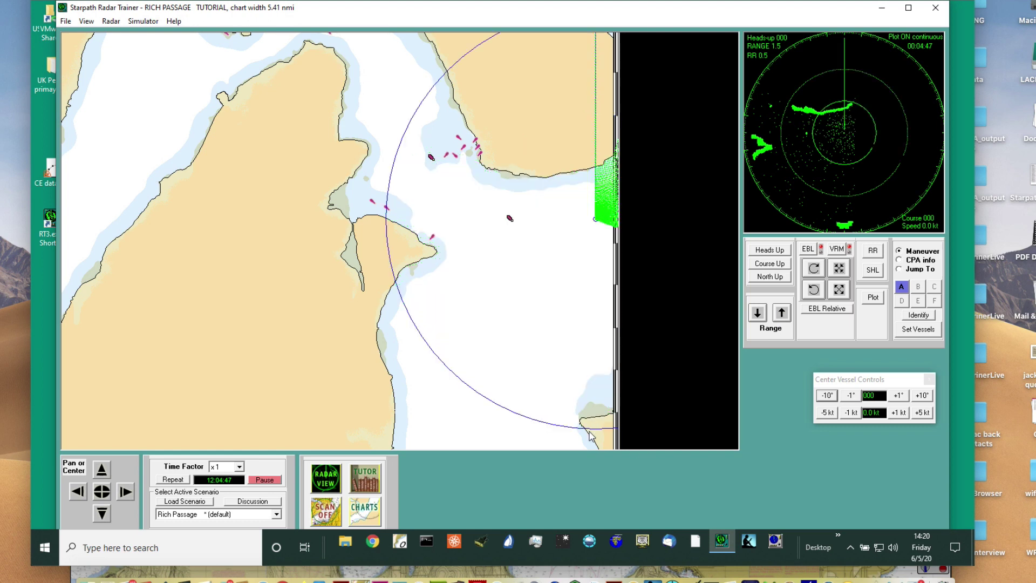
left_click(781, 313)
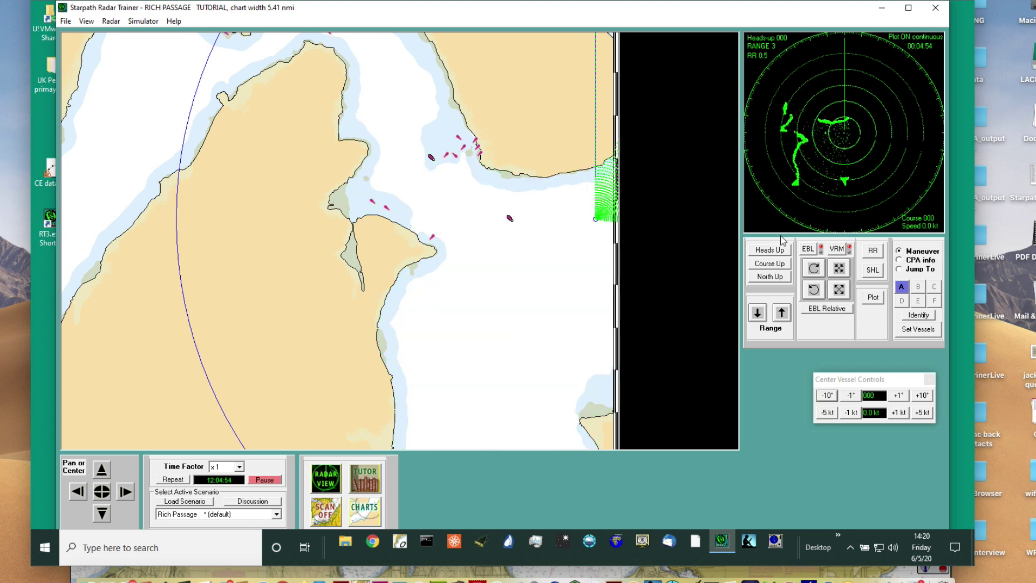
- Bring the radar range back to 0.75 miles and orient the display north-up
left_click(758, 313)
left_click(758, 313)
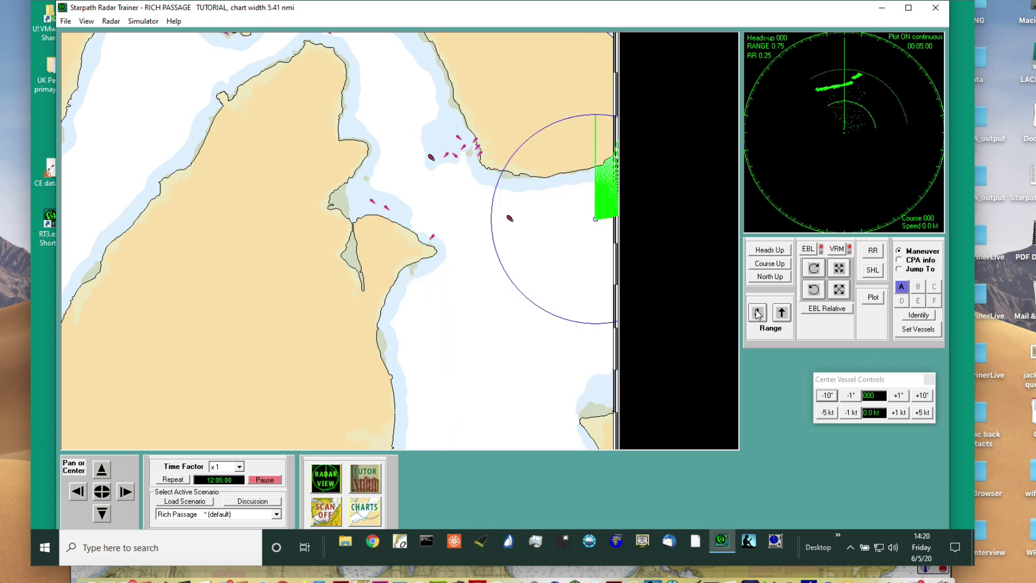
left_click(758, 313)
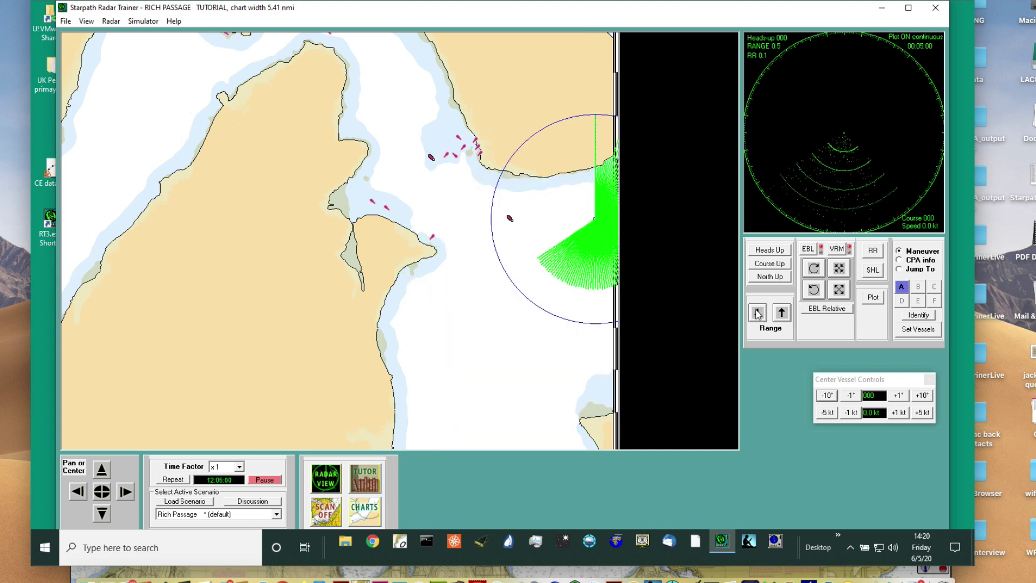
key("Page_Up")
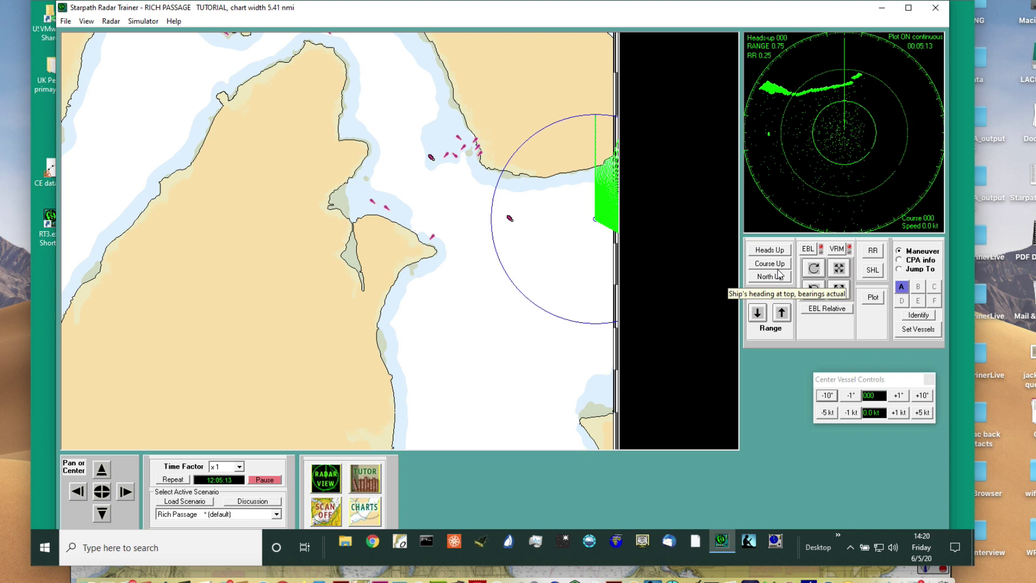
left_click(768, 279)
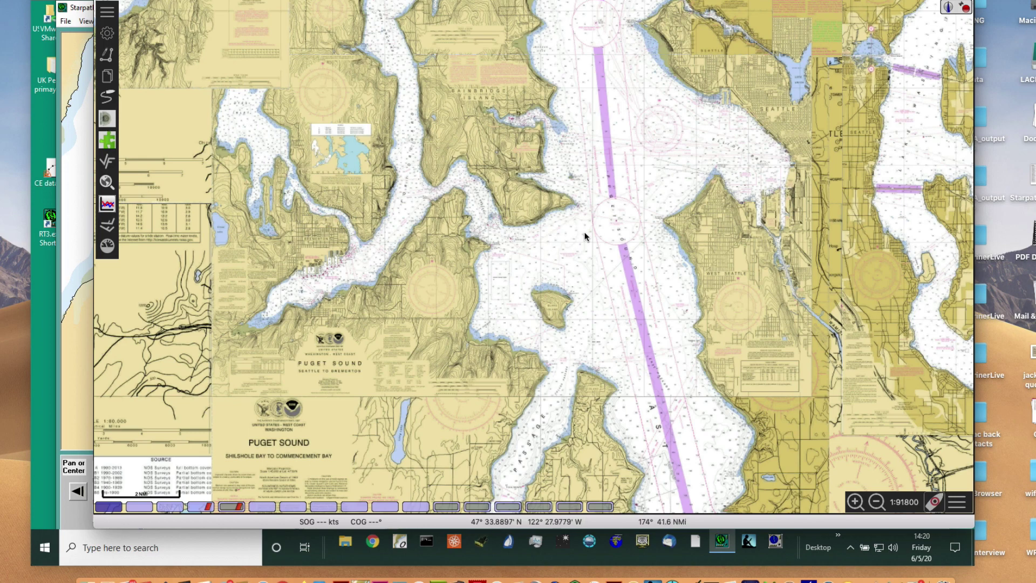
- Zoom the OpenCPN chart to about 1:19900 over Rich Passage and drag its window down
scroll(529, 232, "up", 1)
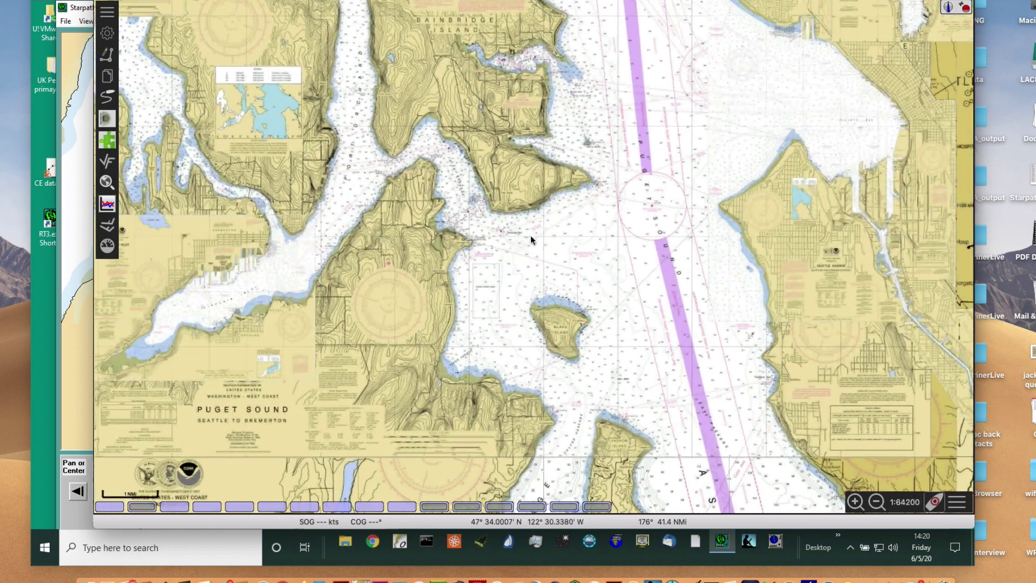
scroll(531, 238, "up", 3)
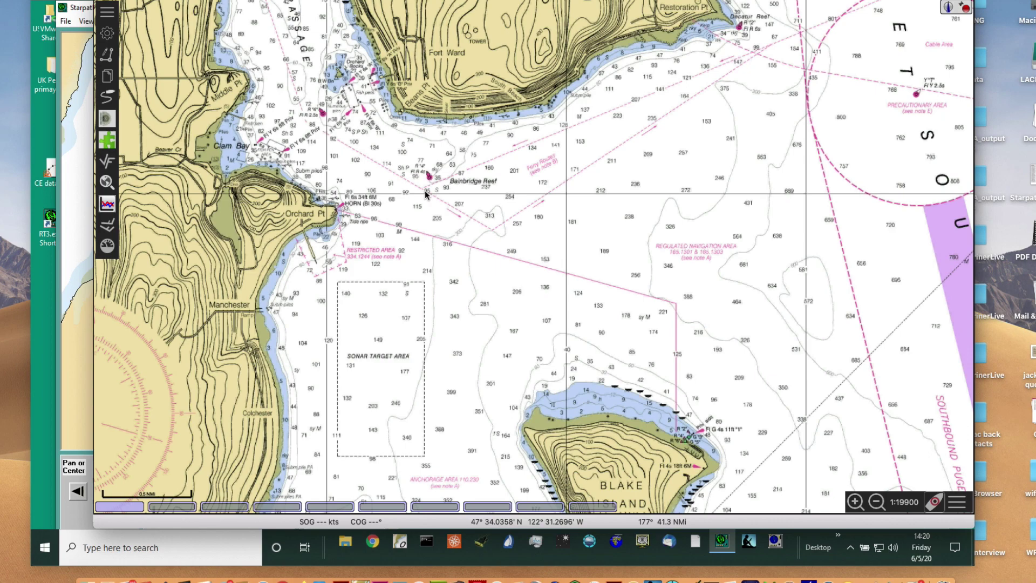
left_click_drag(652, 1, 697, 420)
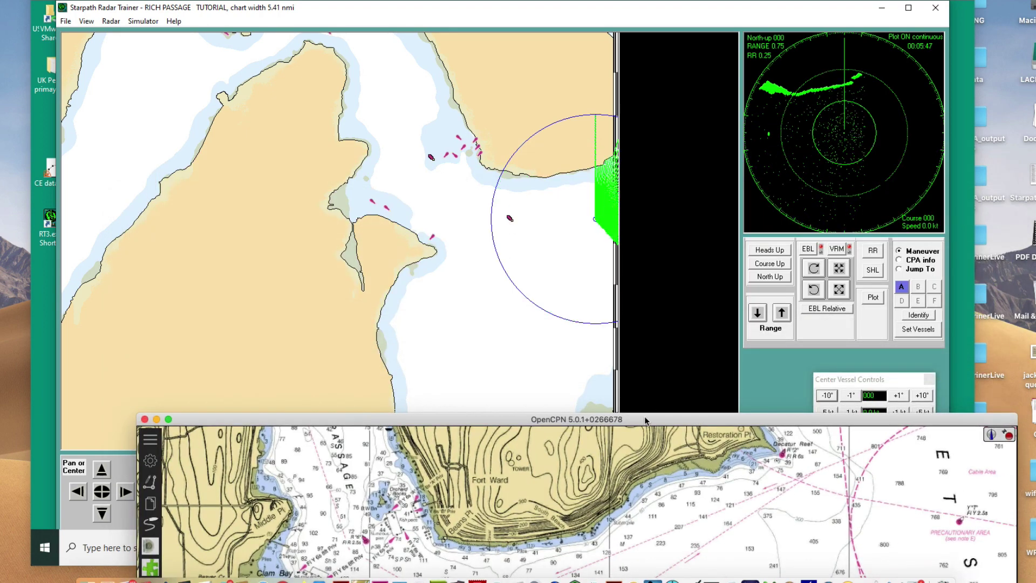
- Switch to the full radar view at 1.5-mile range and nudge the trainer window right
left_click_drag(698, 419, 701, 561)
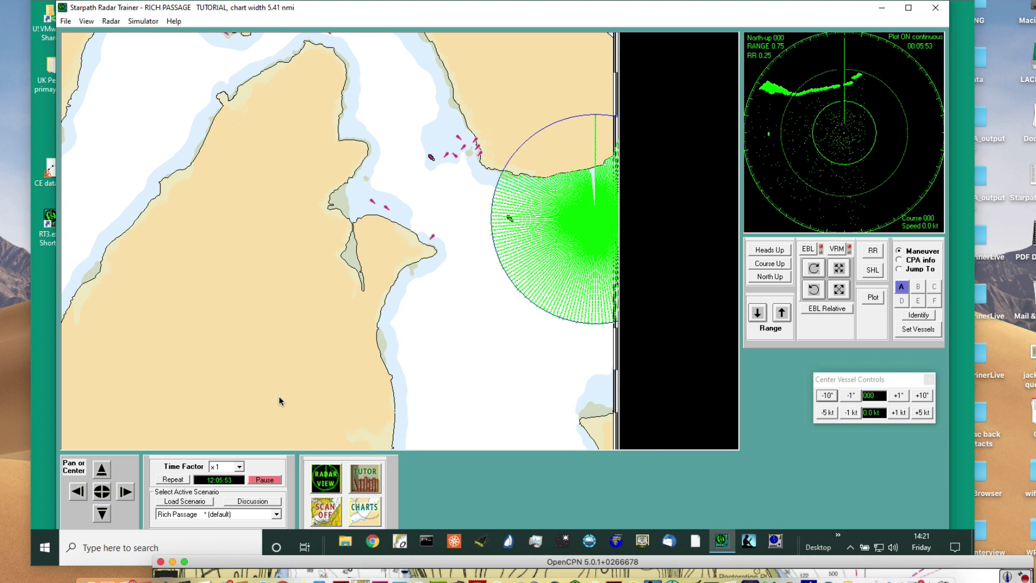
left_click(323, 481)
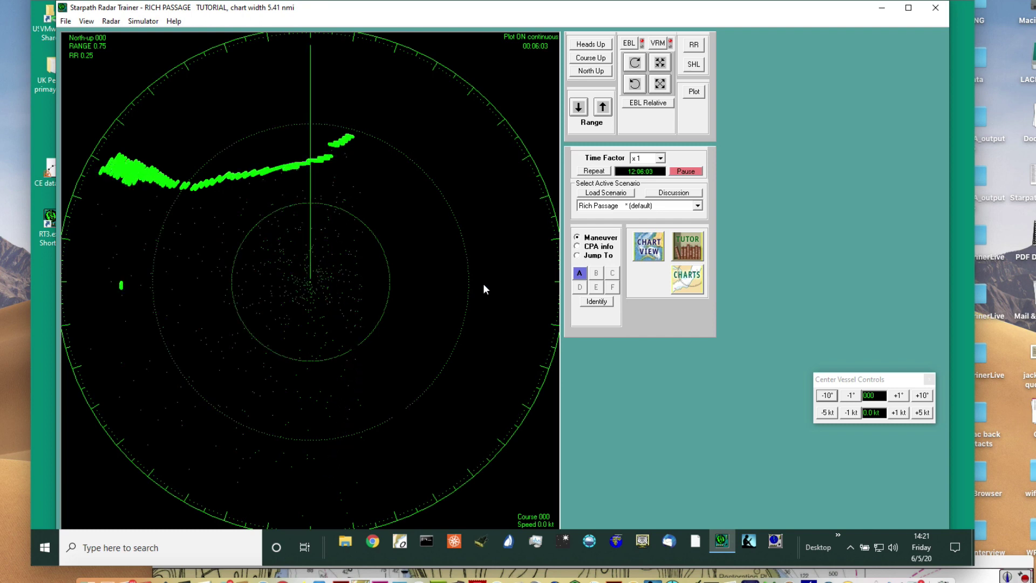
left_click(604, 108)
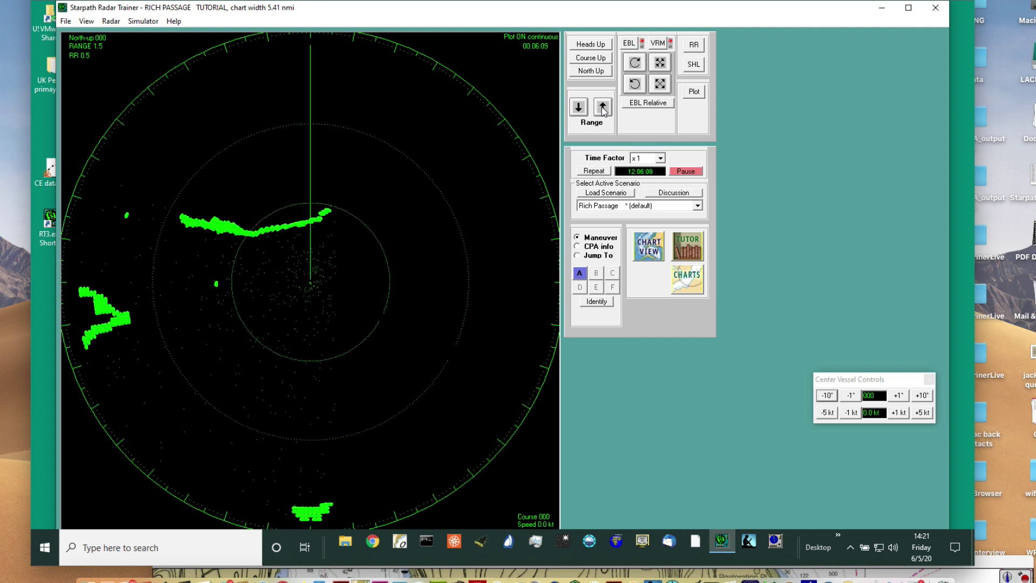
left_click(604, 107)
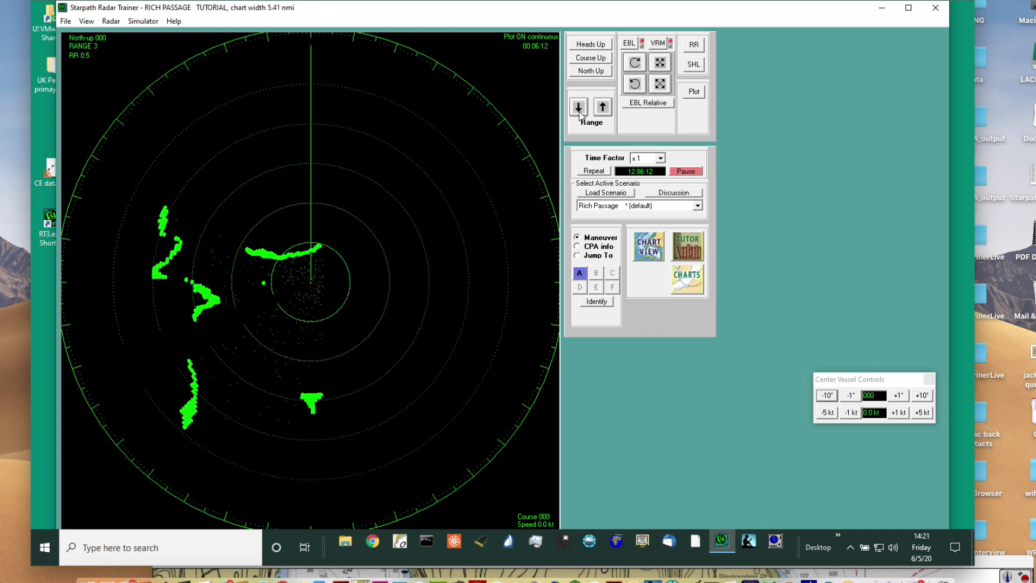
left_click(578, 108)
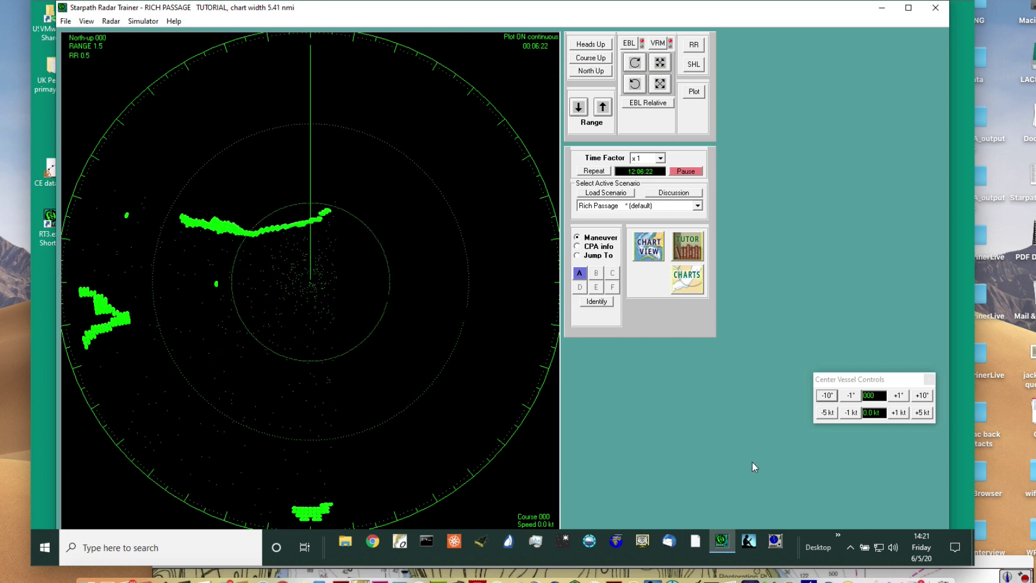
mouse_move(659, 18)
left_mouse_down()
mouse_move(766, 97)
mouse_move(771, 119)
mouse_move(670, 6)
mouse_move(674, 18)
left_mouse_up()
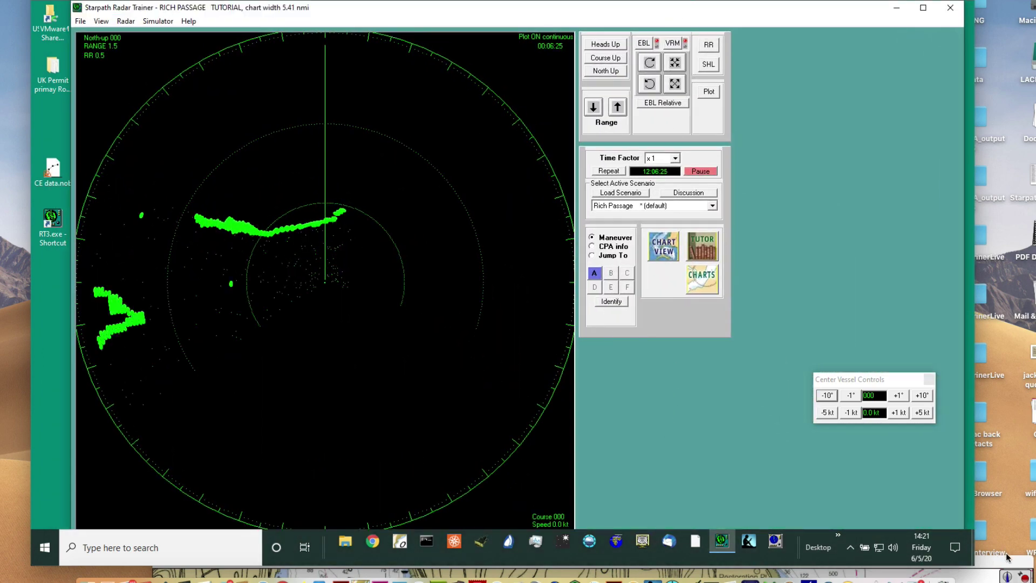
- Bring up OpenCPN at full height, zoom over Rich Passage, and move it to the lower right
left_click(912, 579)
left_click_drag(933, 227, 933, 111)
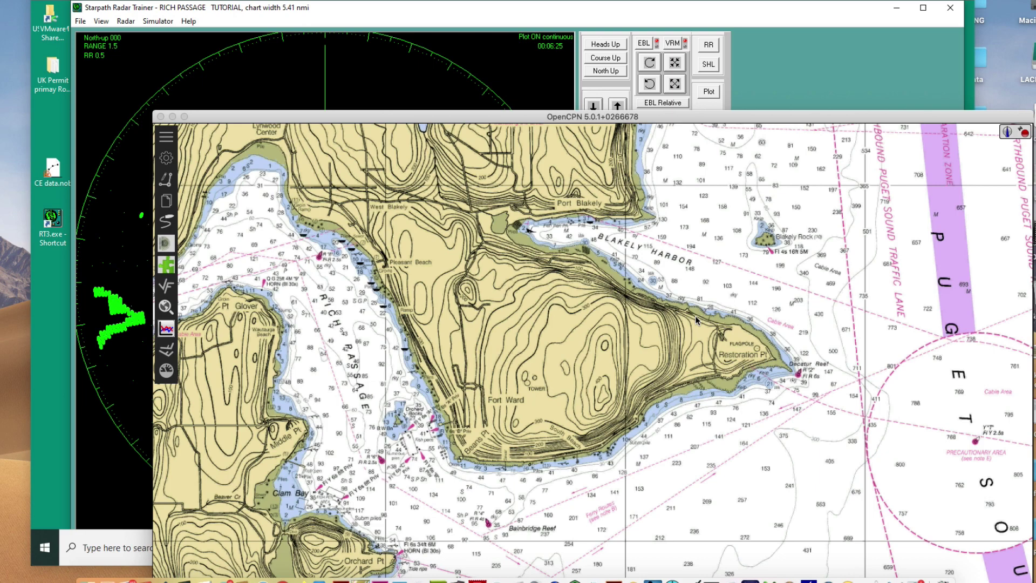
double_click(665, 112)
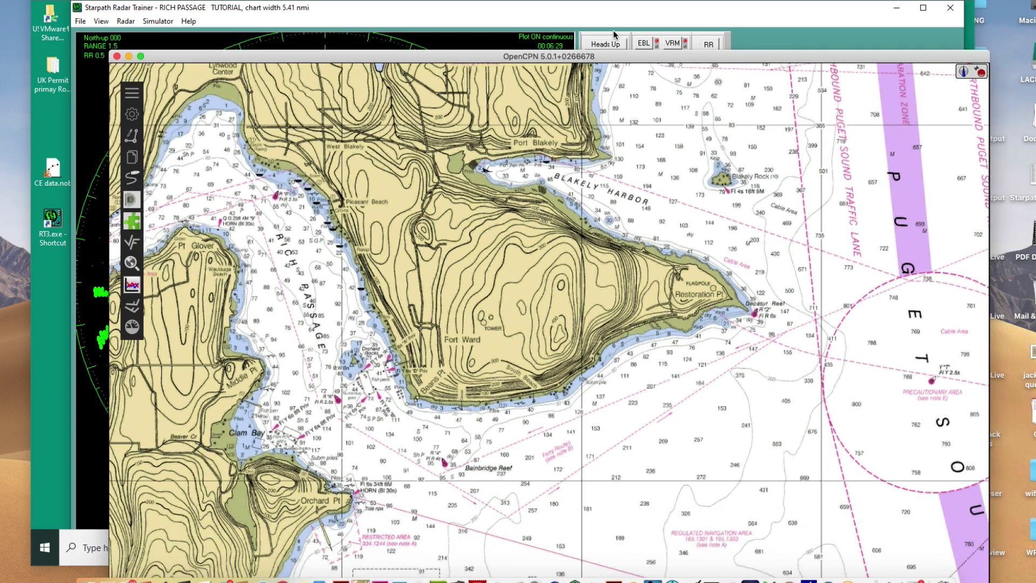
scroll(542, 391, "down", 3)
scroll(537, 428, "down", 2)
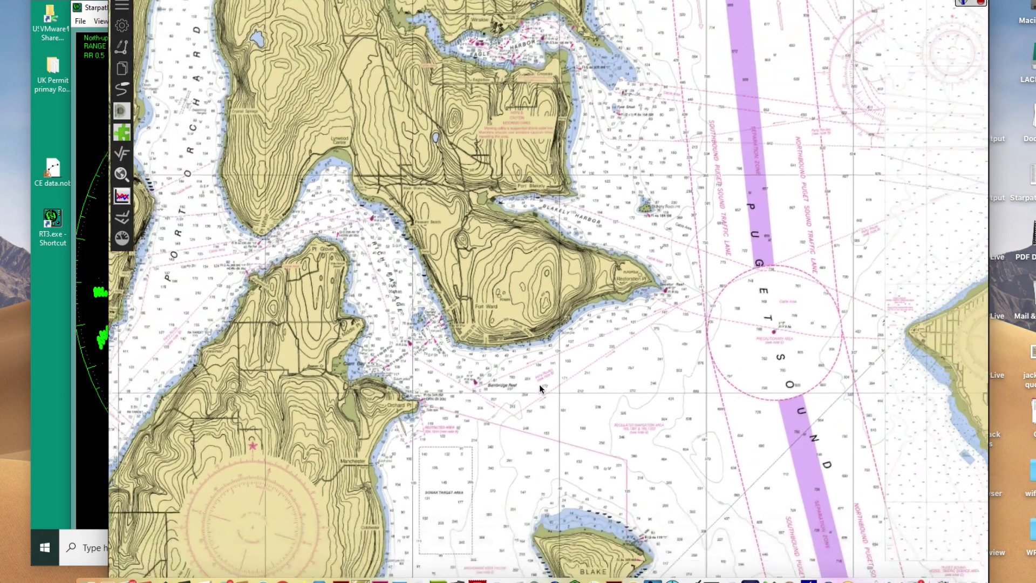
scroll(544, 351, "up", 1)
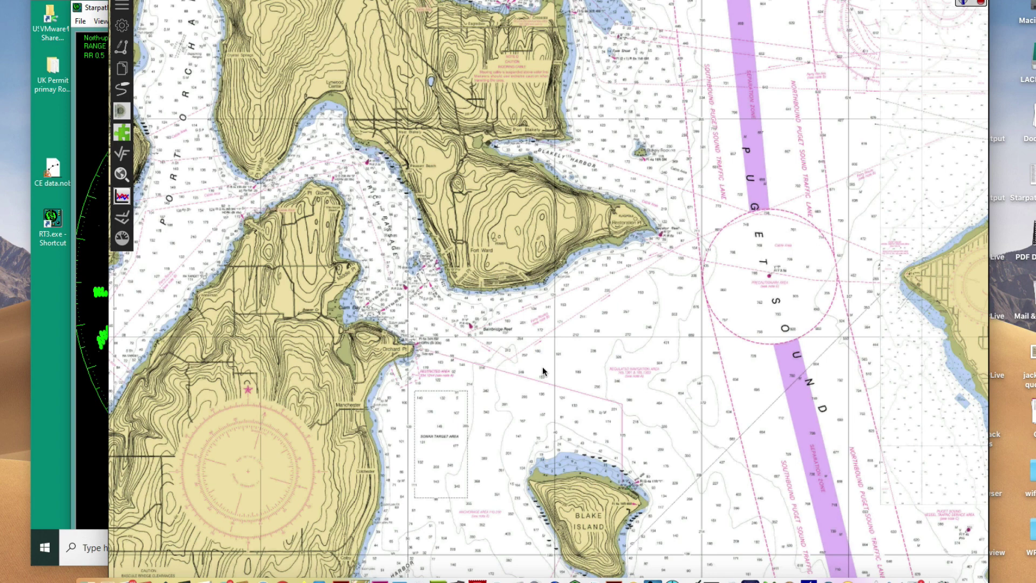
left_click_drag(413, 1, 776, 481)
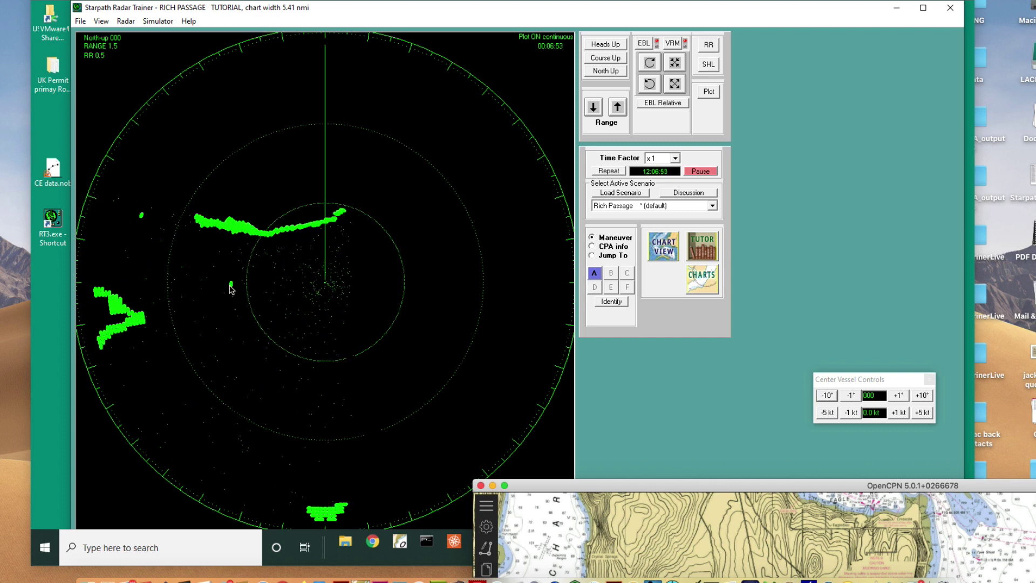
- Shift the OpenCPN window aside to the right to uncover the radar trainer controls
left_click_drag(706, 485, 368, 1)
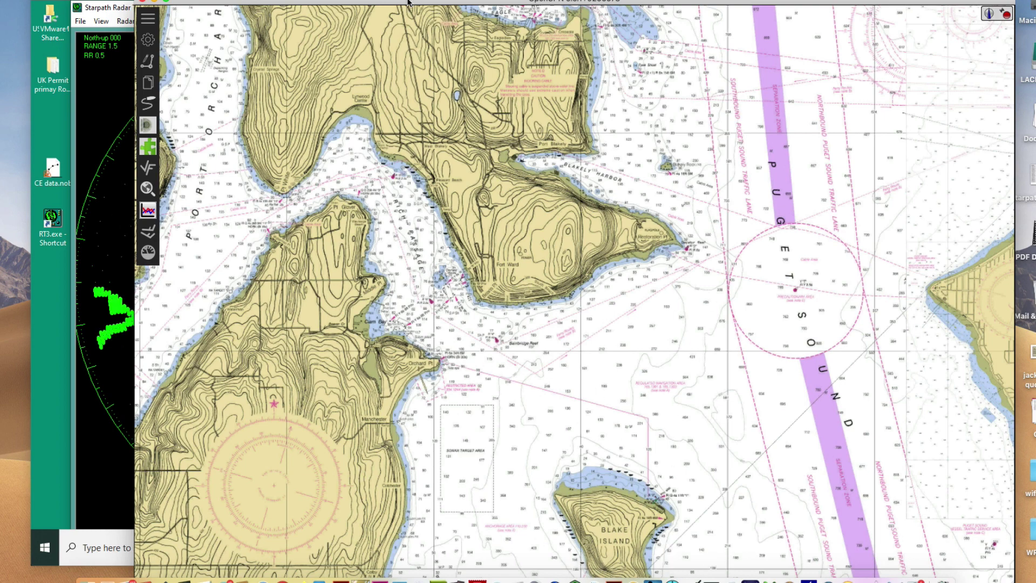
left_click_drag(407, 3, 915, 417)
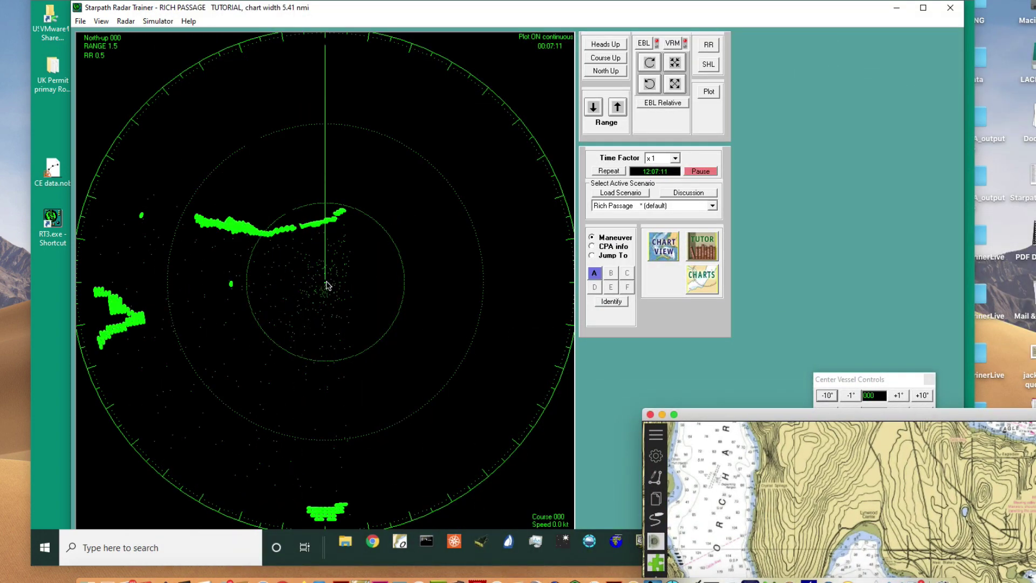
left_click_drag(785, 419, 961, 510)
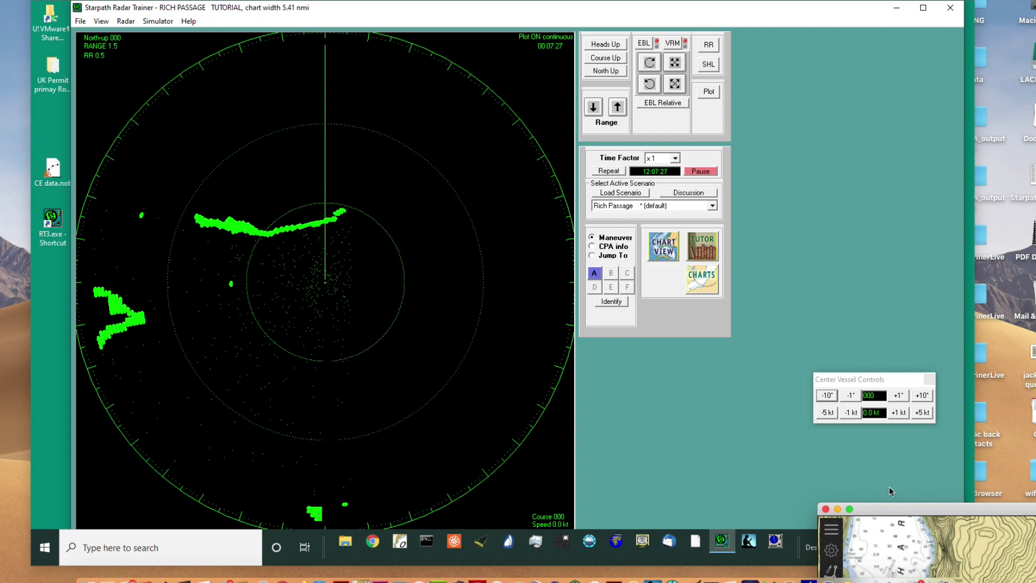
left_click_drag(891, 509, 641, 43)
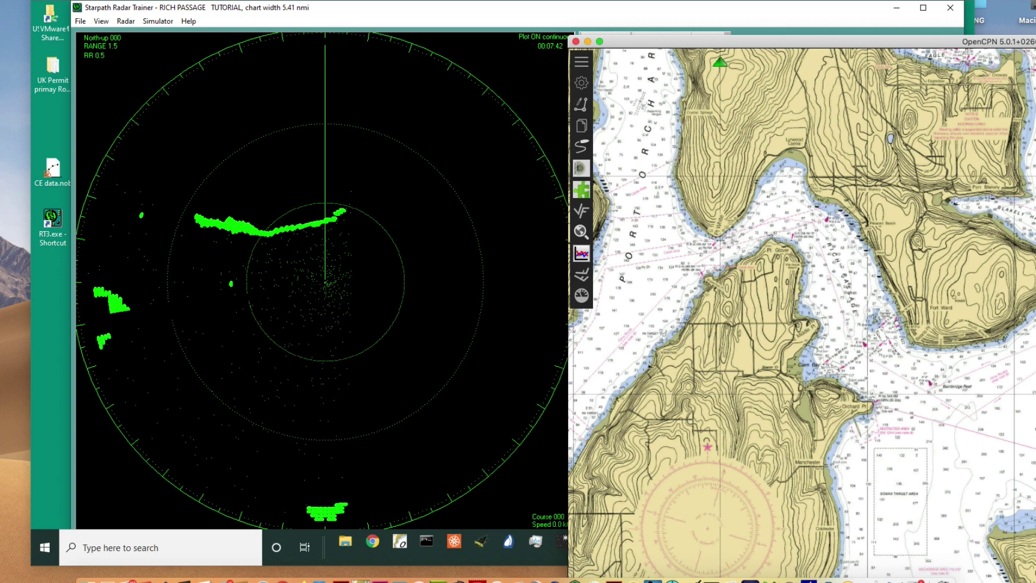
left_click_drag(673, 37, 817, 106)
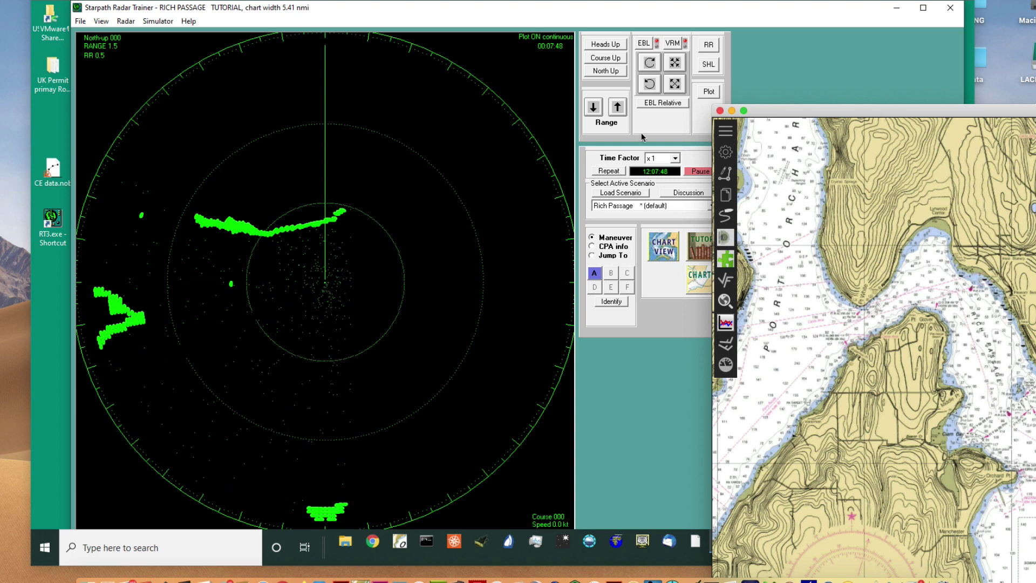
left_click_drag(786, 108, 876, 106)
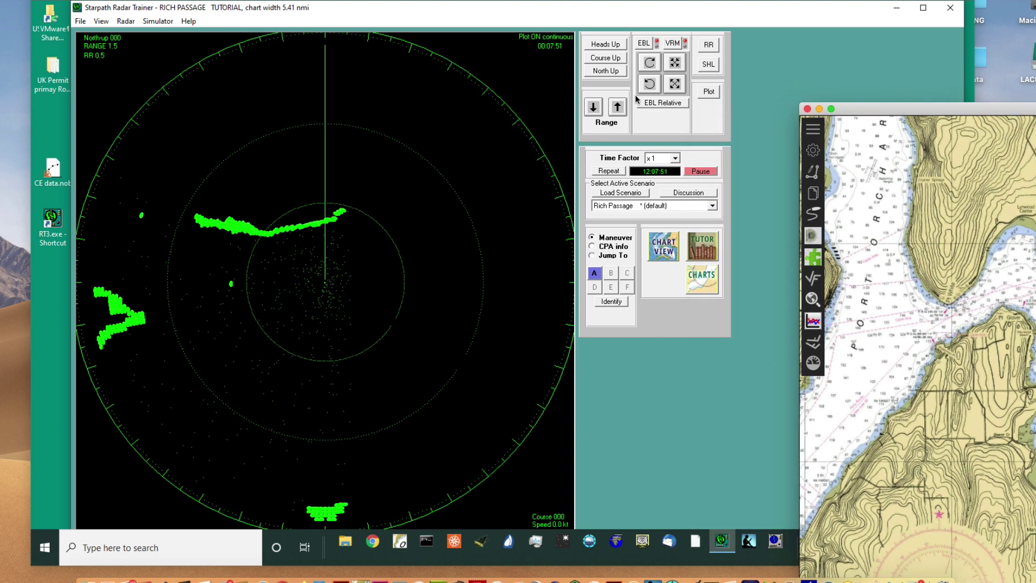
- Turn on EBL and VRM, setting bearing 269 and range 0.60 nm on the west echo
left_click(644, 44)
left_click(673, 43)
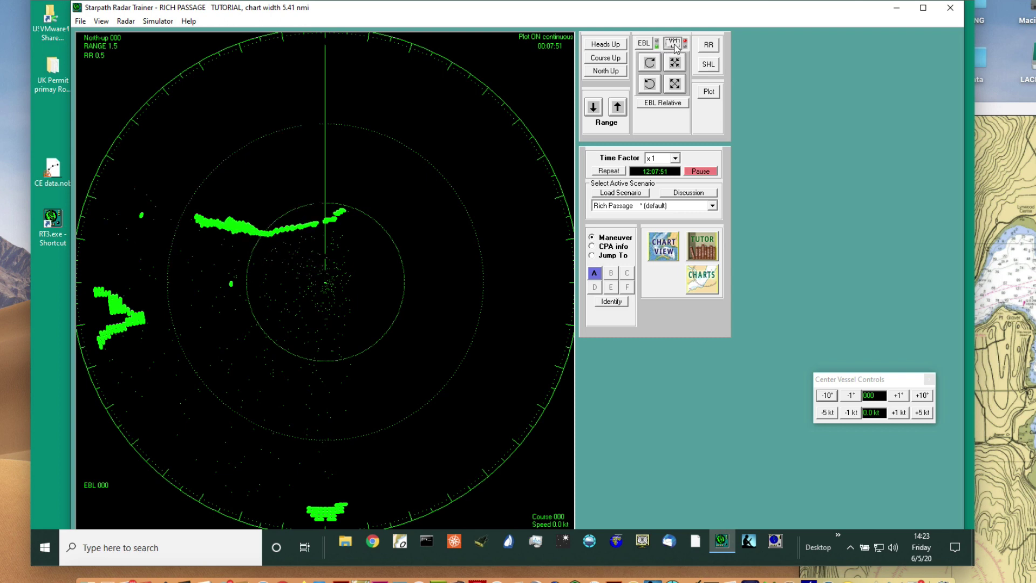
left_click(648, 64)
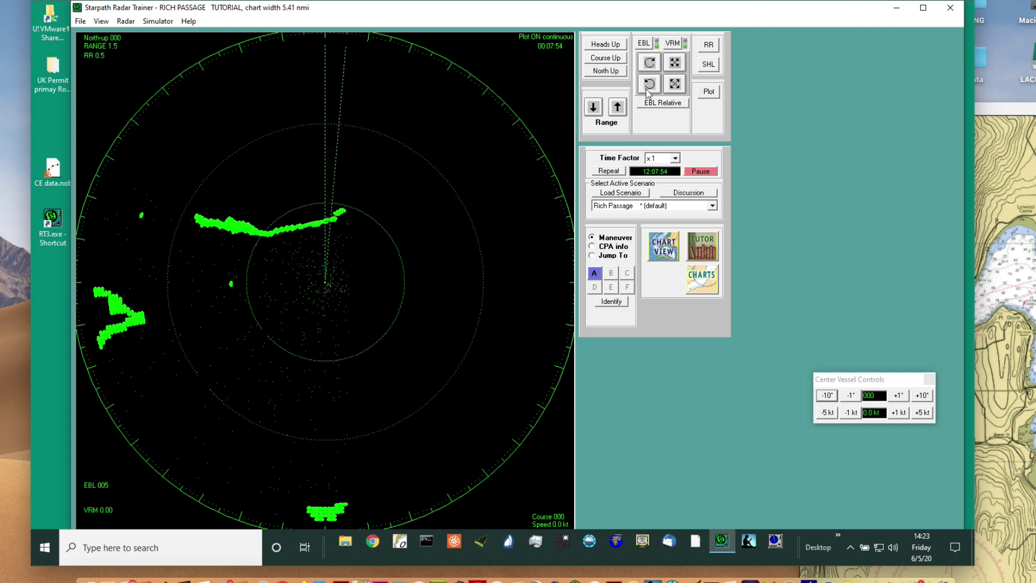
left_click(649, 85)
left_click_drag(648, 90, 648, 89)
left_click(647, 89)
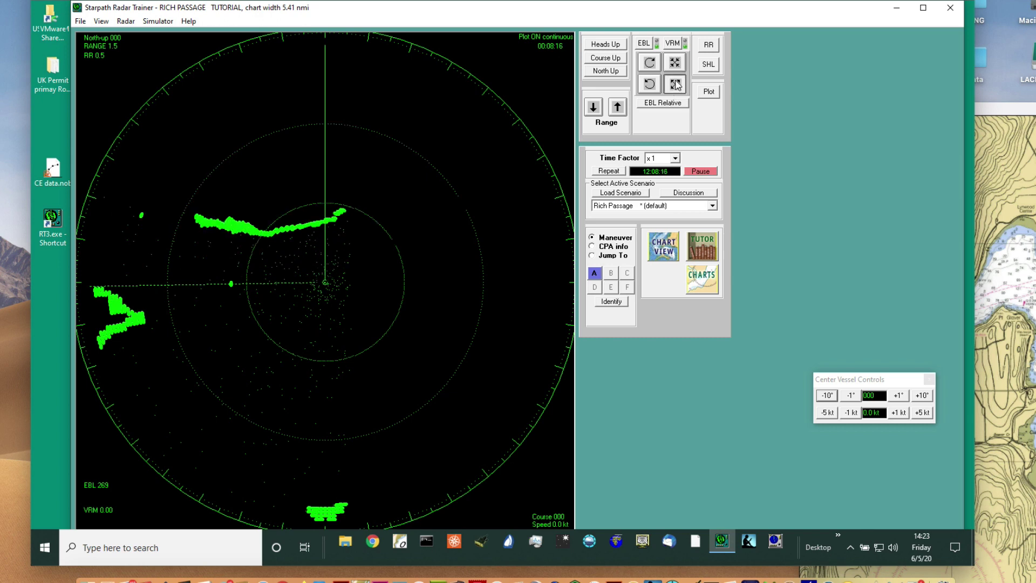
left_click(675, 84)
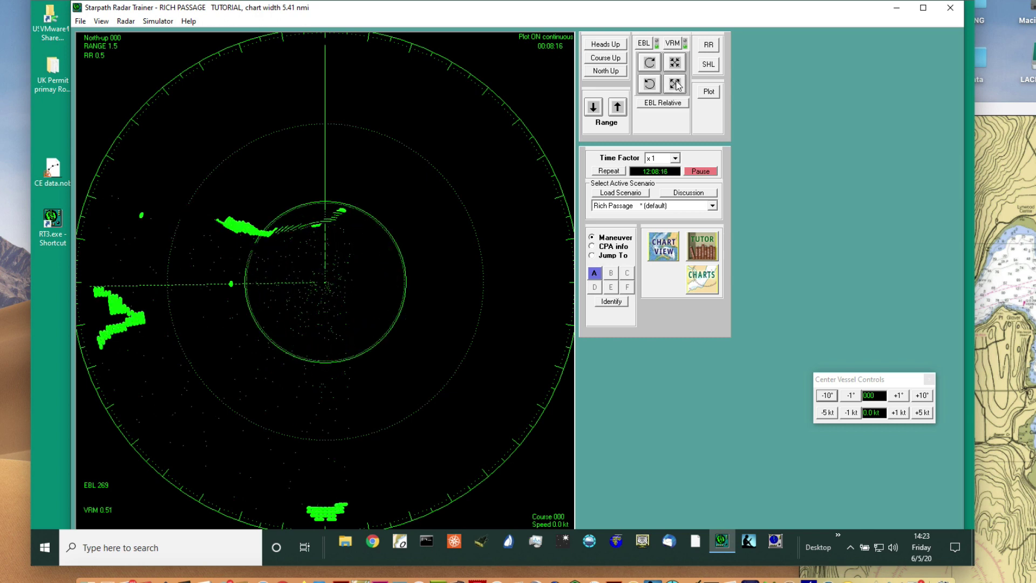
left_click(675, 84)
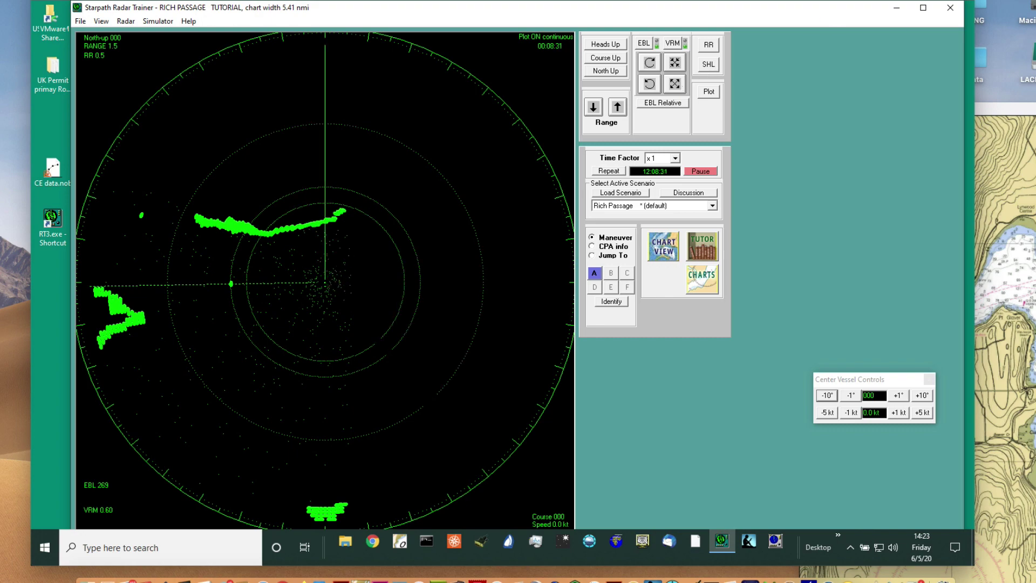
- Bring OpenCPN forward, start a measuring route near Bainbridge Reef, then cancel it
left_click(1013, 155)
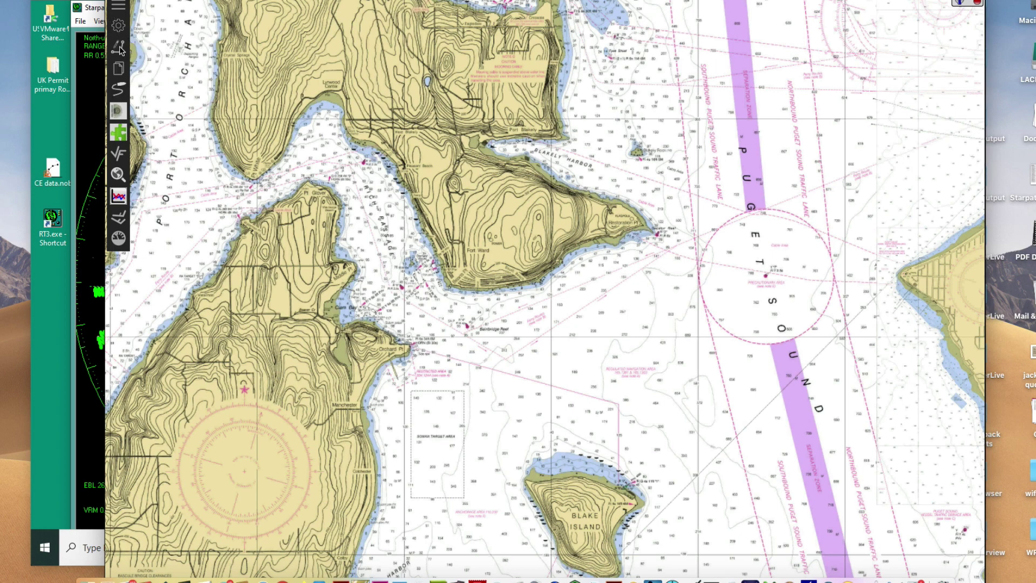
left_click(119, 48)
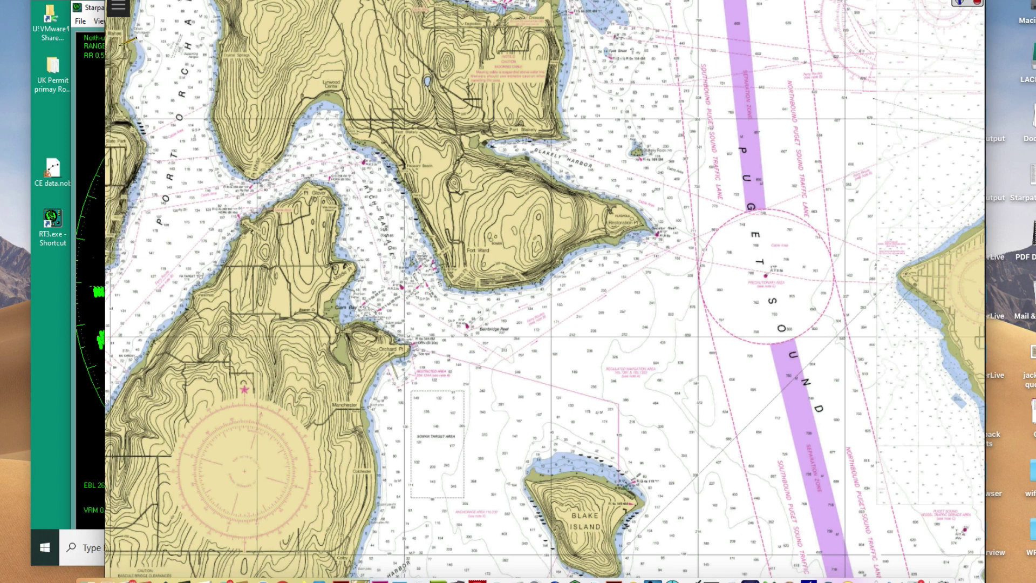
left_click(466, 326)
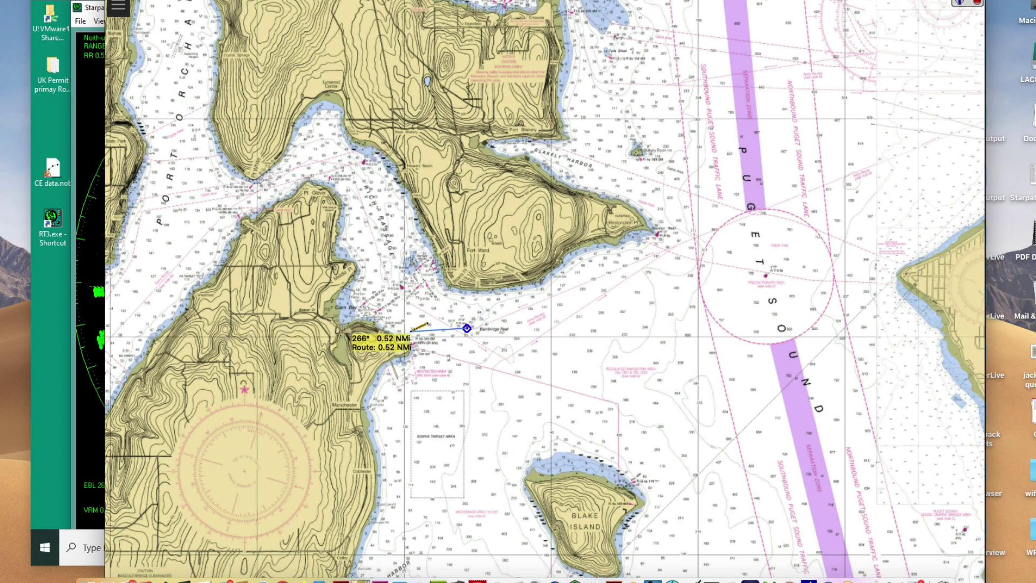
scroll(420, 325, "up", 3)
scroll(410, 327, "up", 1)
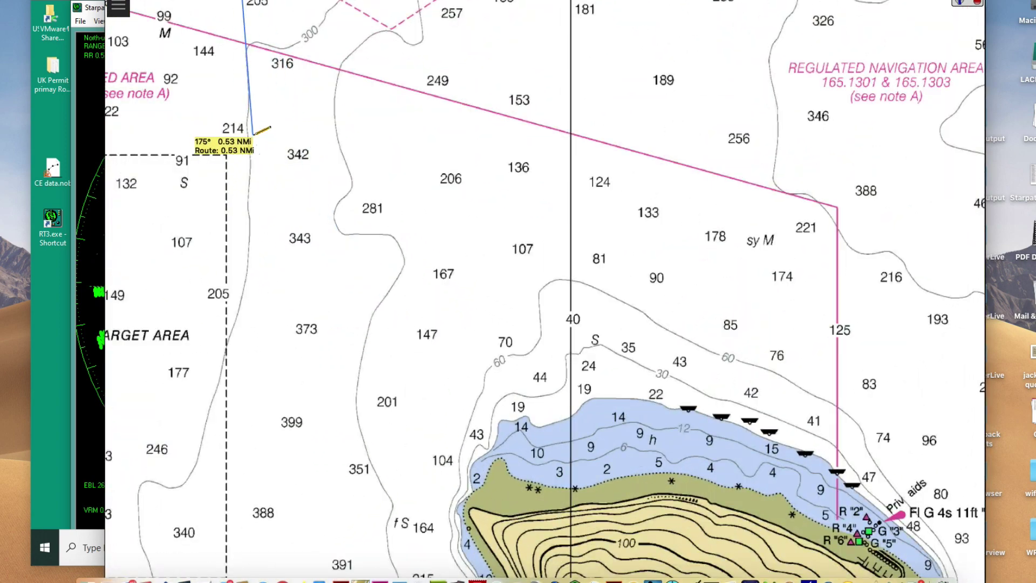
key("Up")
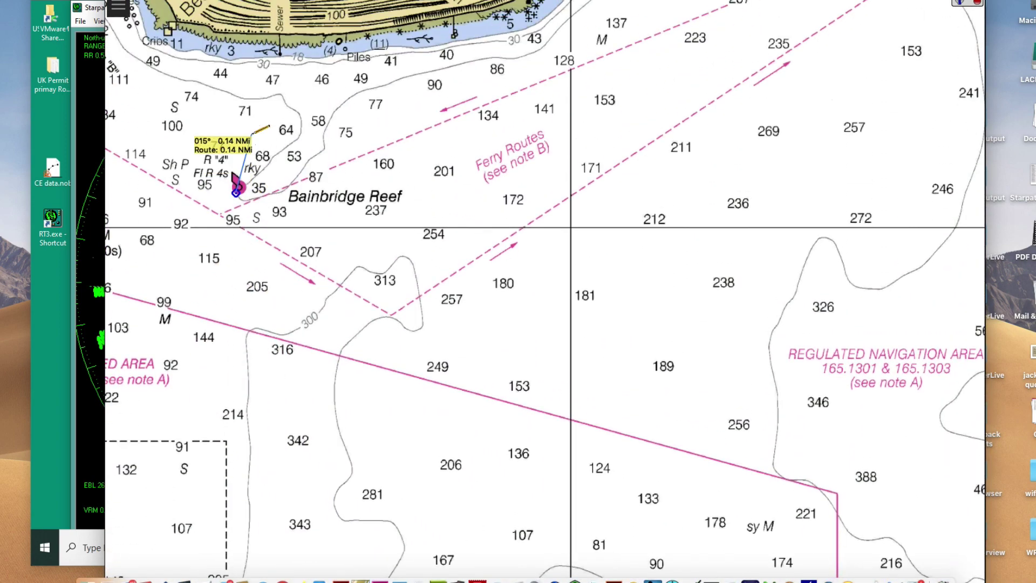
key("Left")
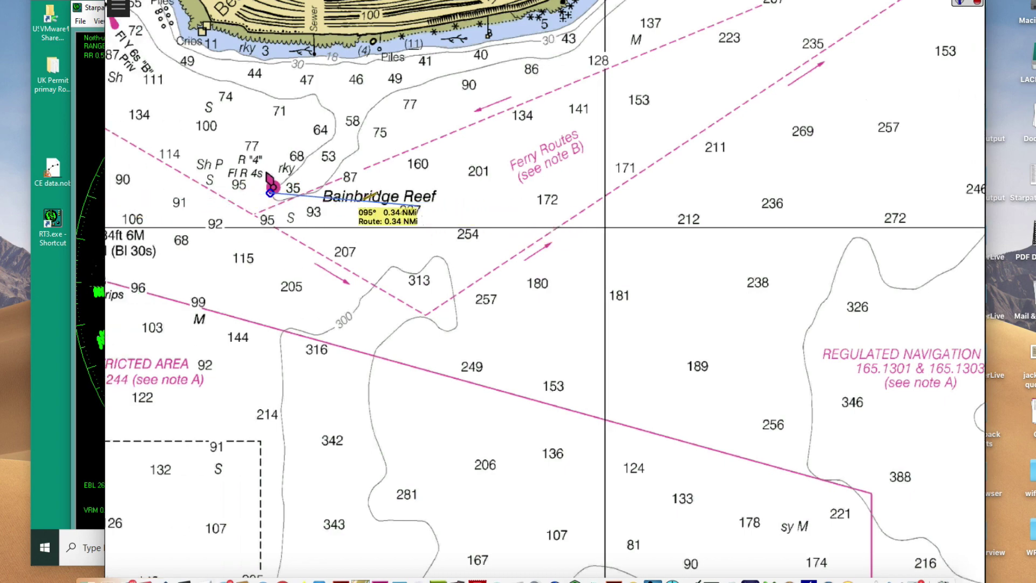
key("Escape")
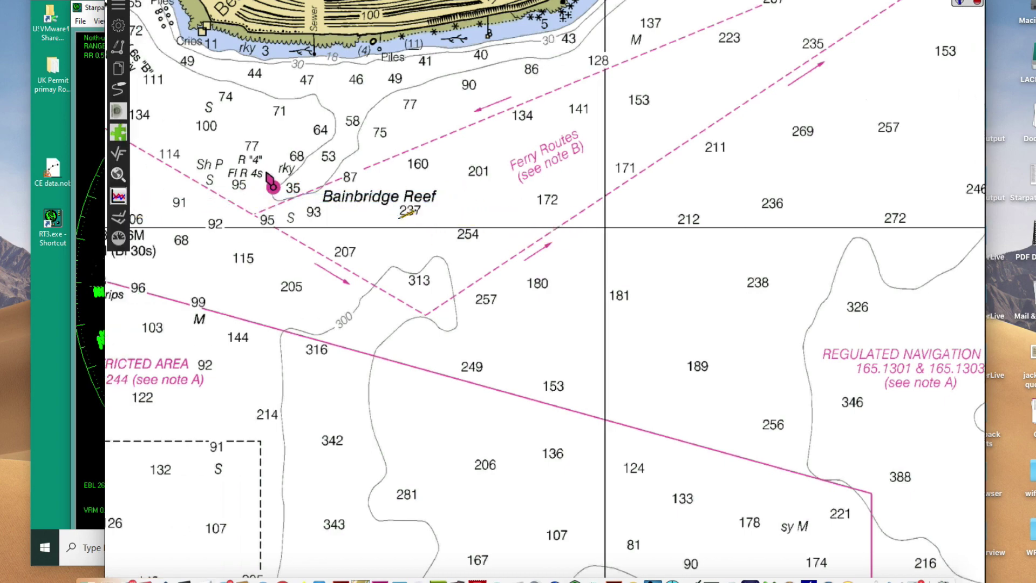
- Pan the chart to Orchard Pt and Clam Bay and enlarge the window over the screen
left_click_drag(381, 279, 725, 322)
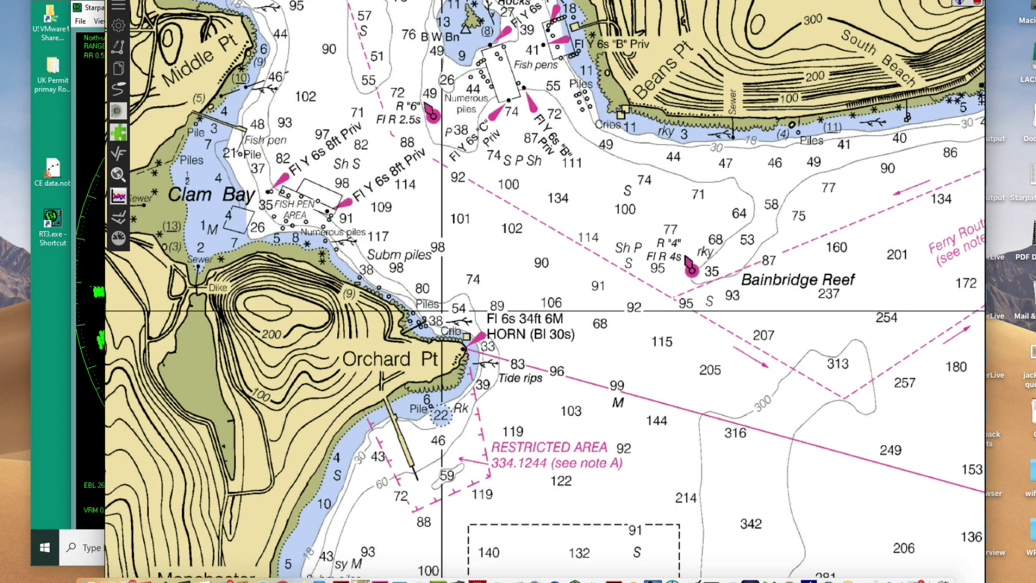
left_click_drag(239, 1, 617, 410)
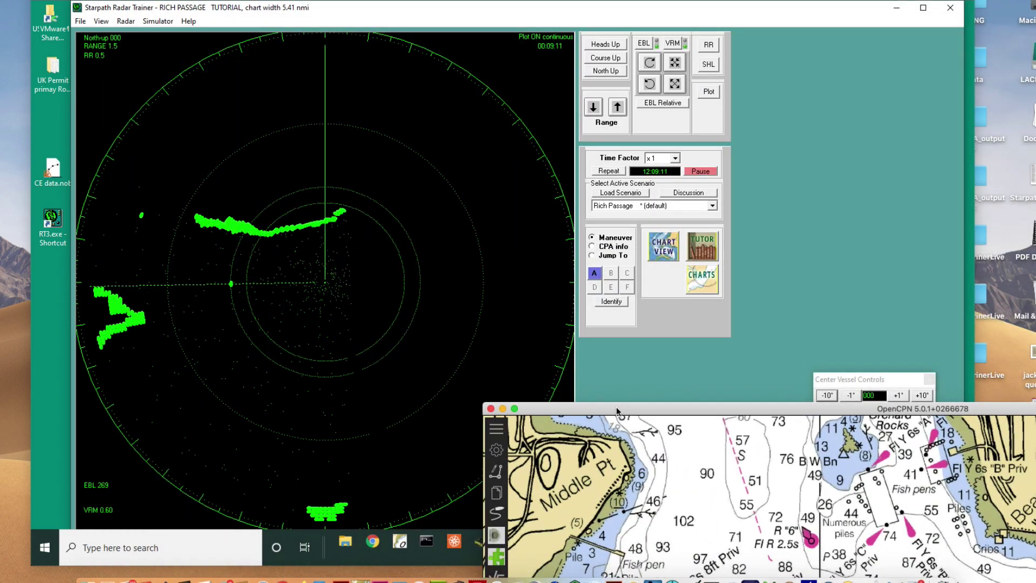
left_click_drag(617, 411, 137, 1)
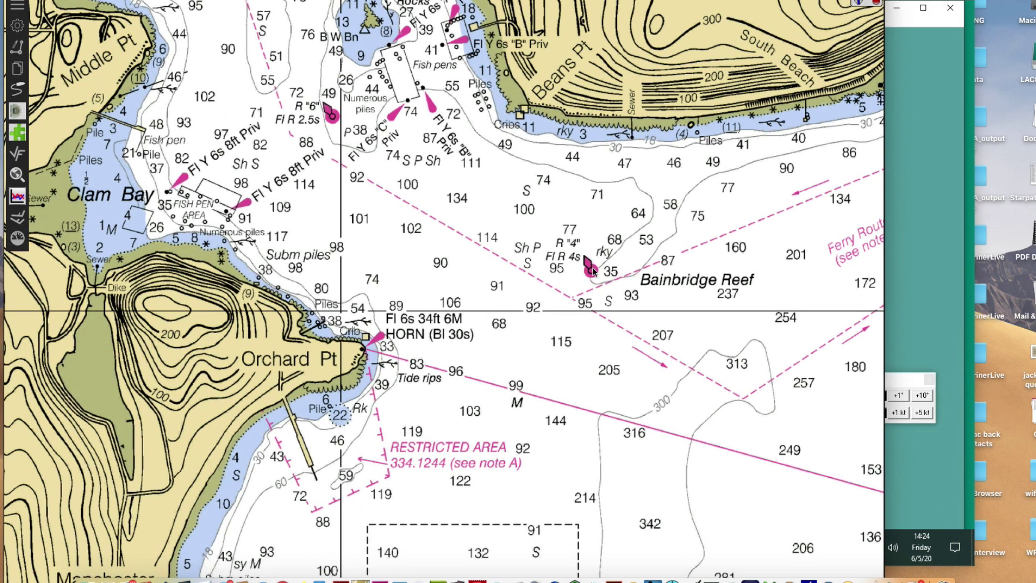
- Draw a route from the Bainbridge Reef light west toward the Subm piles, then east past the reef
left_click(17, 48)
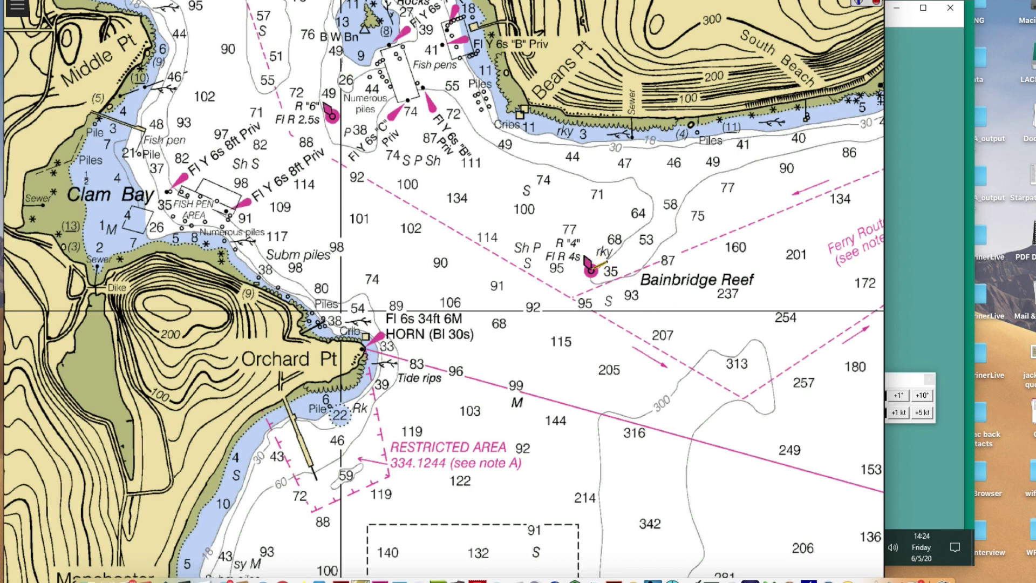
left_click(592, 270)
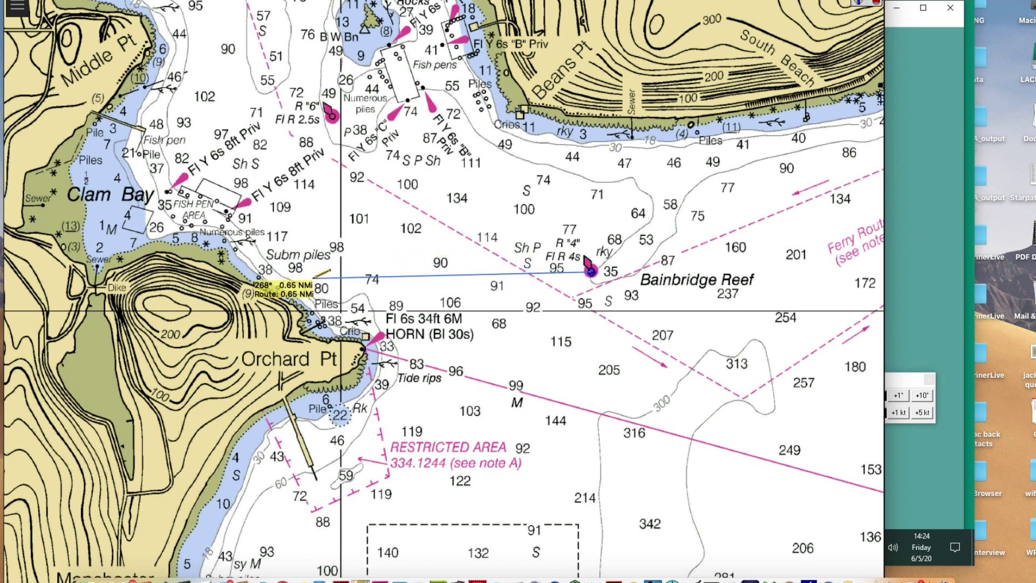
left_click(315, 272)
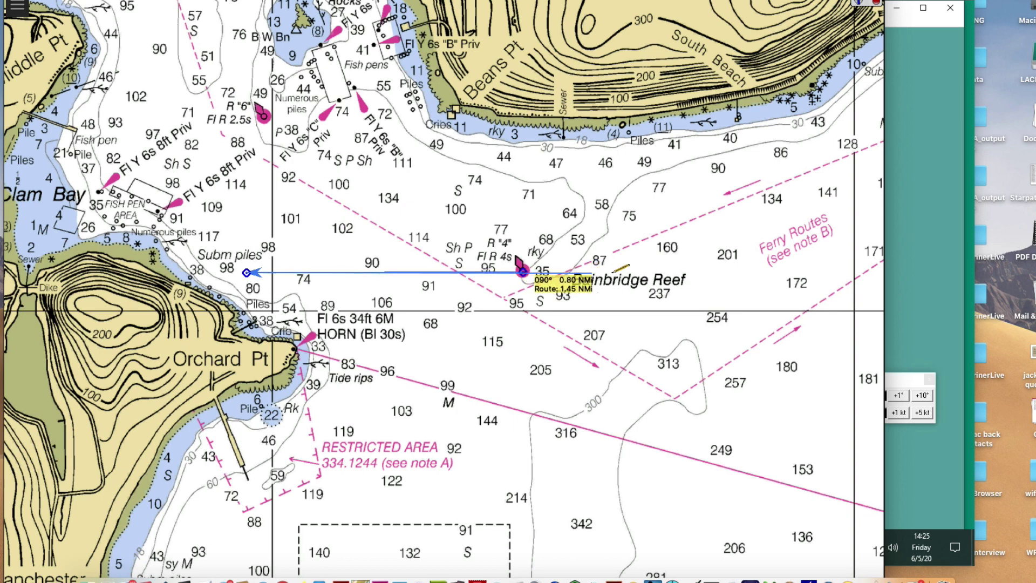
key("Right")
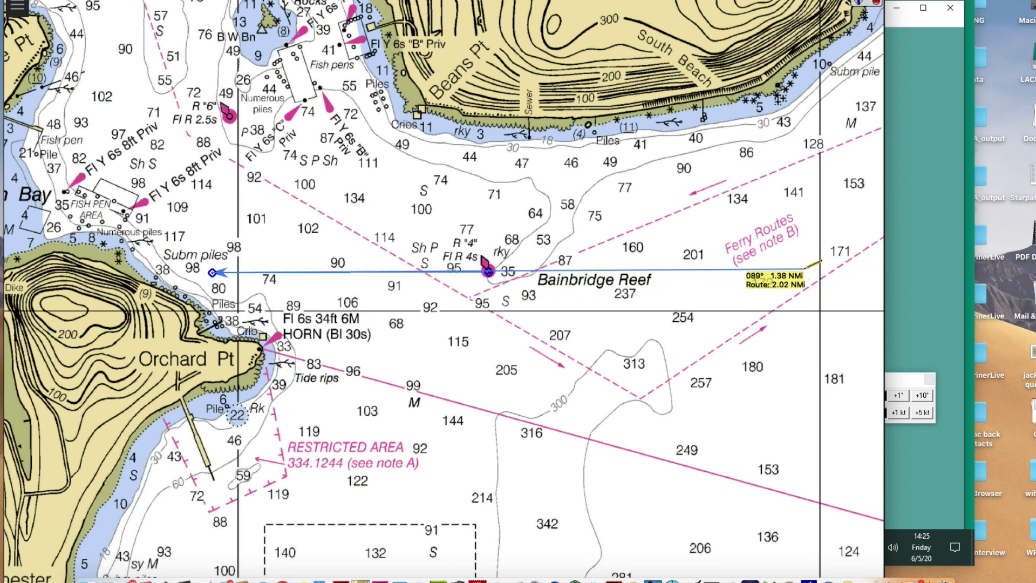
left_click(830, 274)
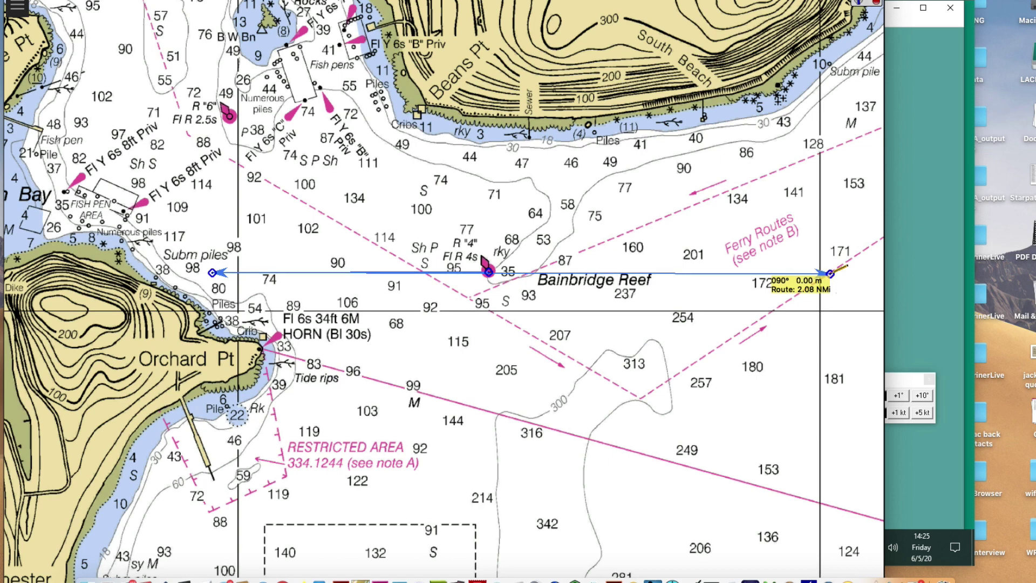
key("Escape")
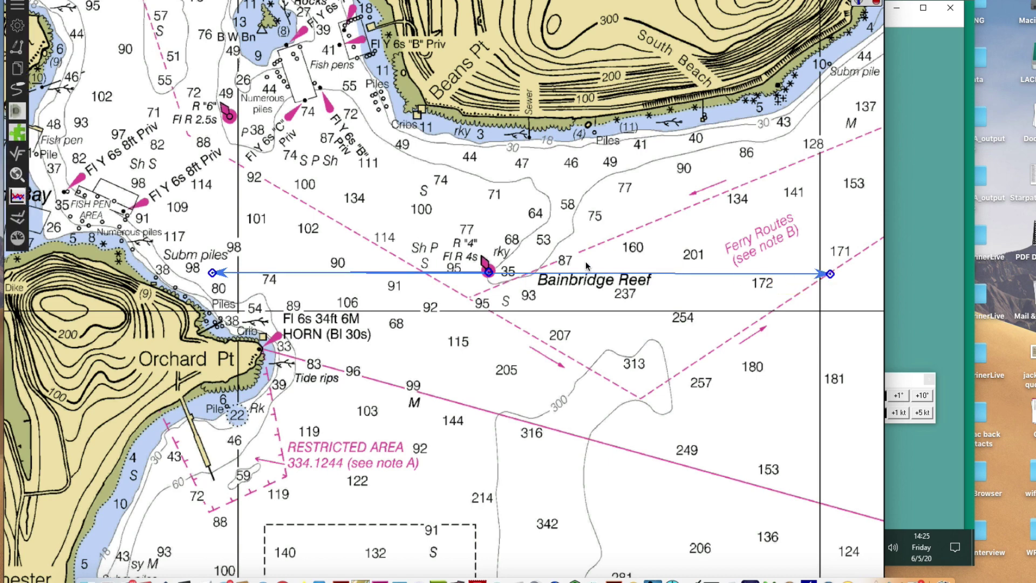
- Reverse the route to run 270° for 1.44 NMi and renumber its waypoints
right_click(625, 275)
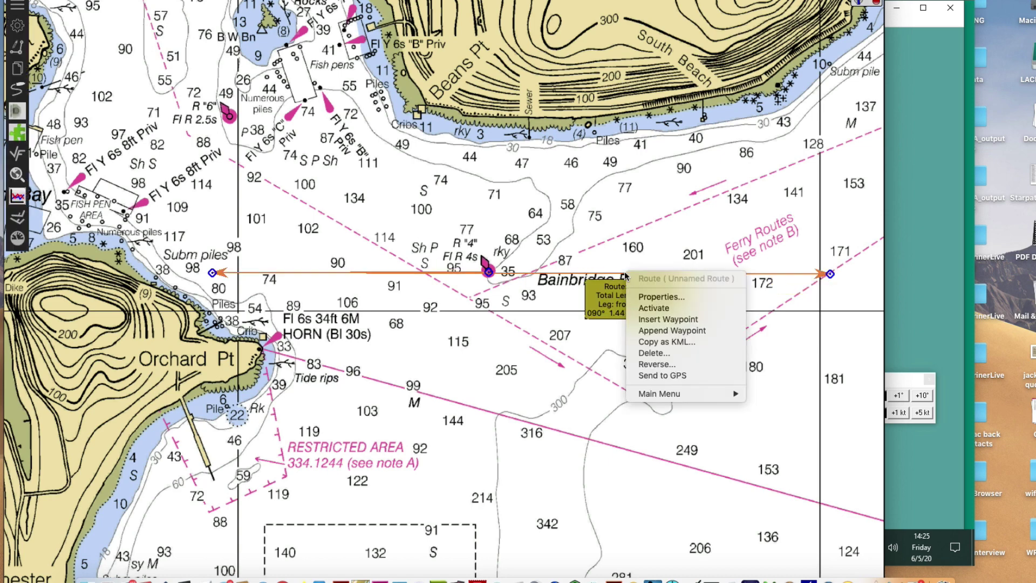
left_click(671, 362)
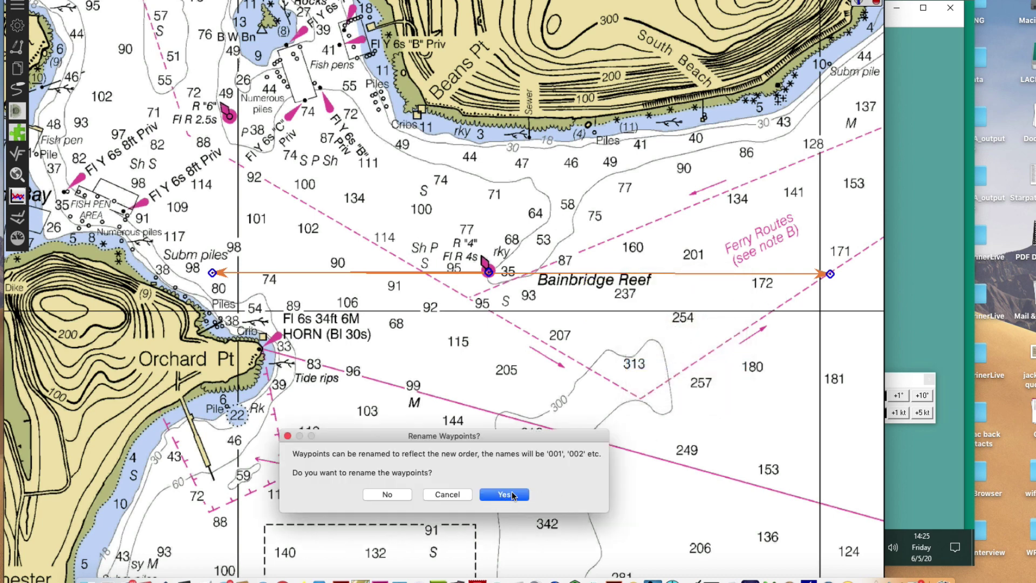
left_click(512, 495)
mouse_move(685, 274)
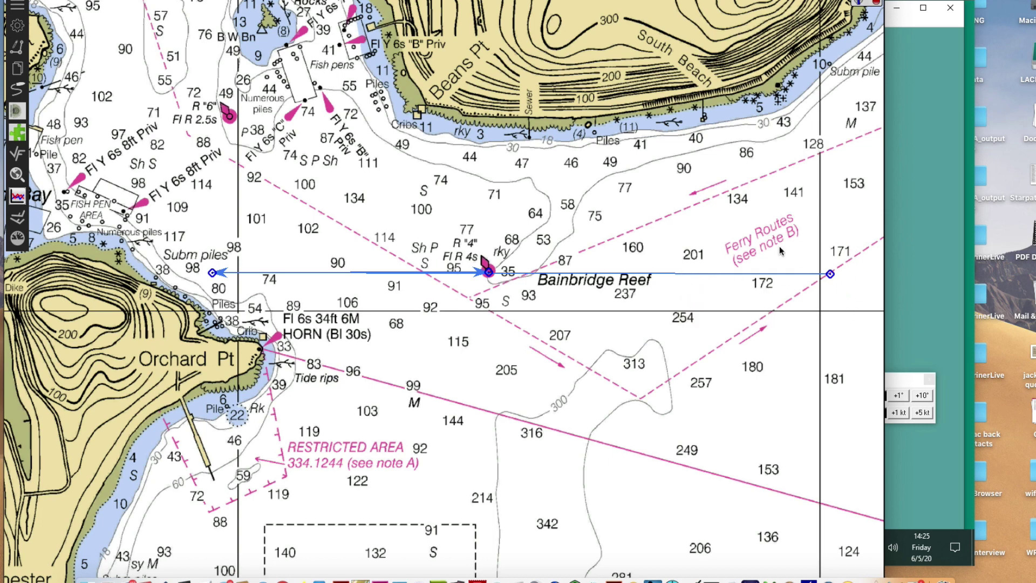
- Draw a route from the reef waypoint to a new waypoint 0.60 NMi due east (090°)
mouse_move(610, 274)
left_click(17, 45)
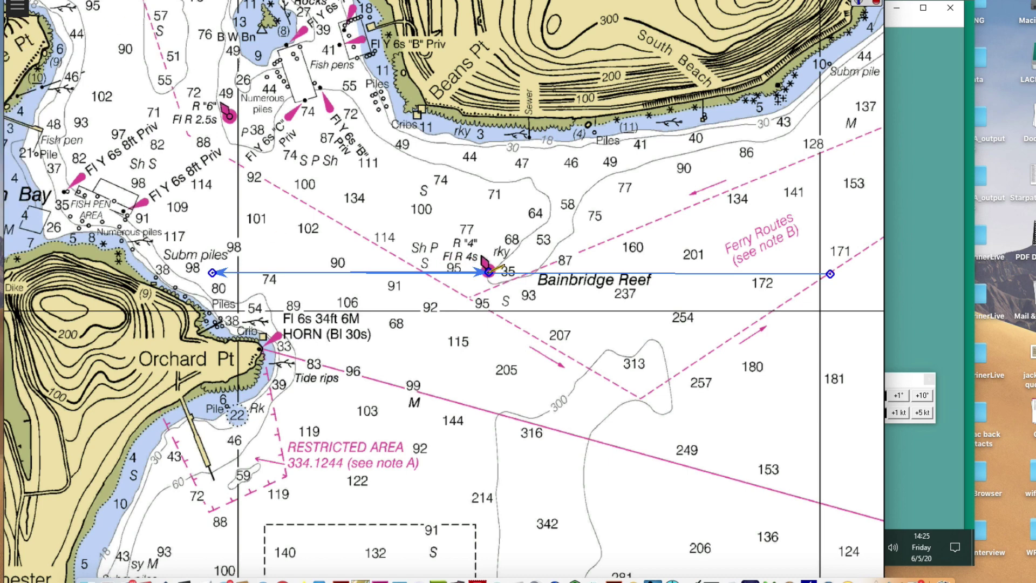
left_click(488, 273)
left_click(514, 488)
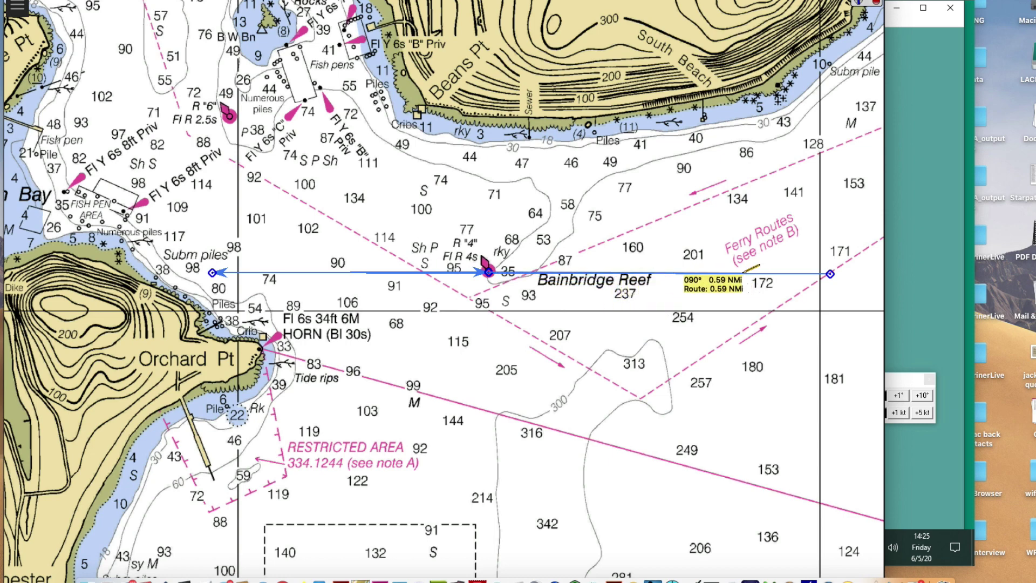
left_click(746, 273)
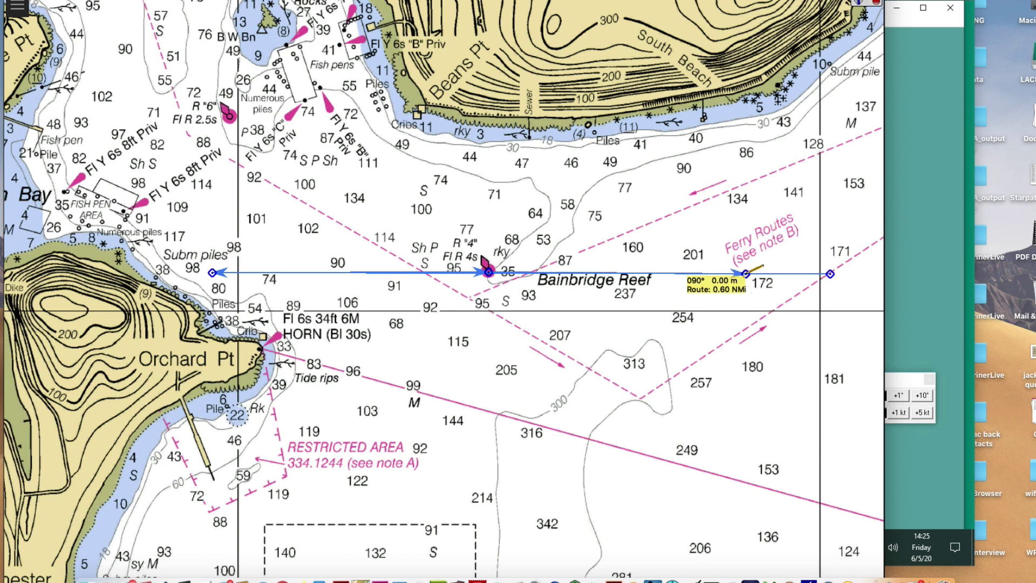
key("Escape")
- Drop a triangle mark and drag it onto the new waypoint east of the reef
right_click(746, 275)
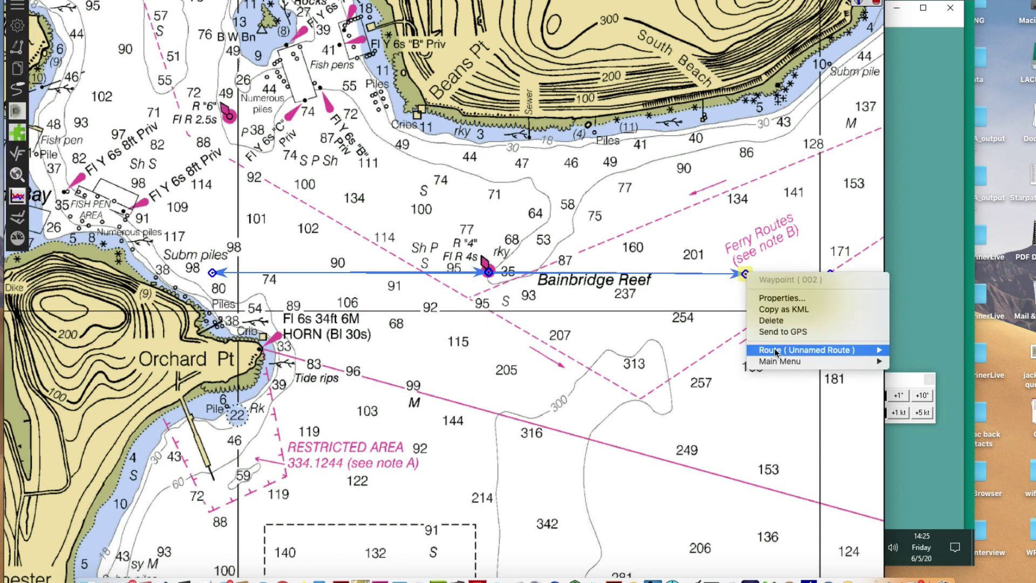
left_click(668, 373)
right_click(748, 292)
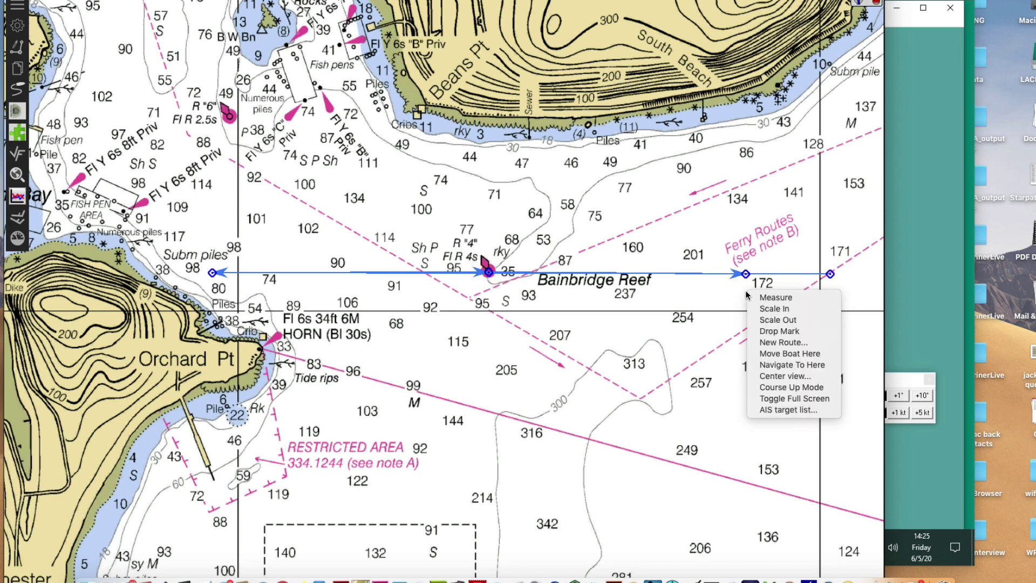
left_click(779, 331)
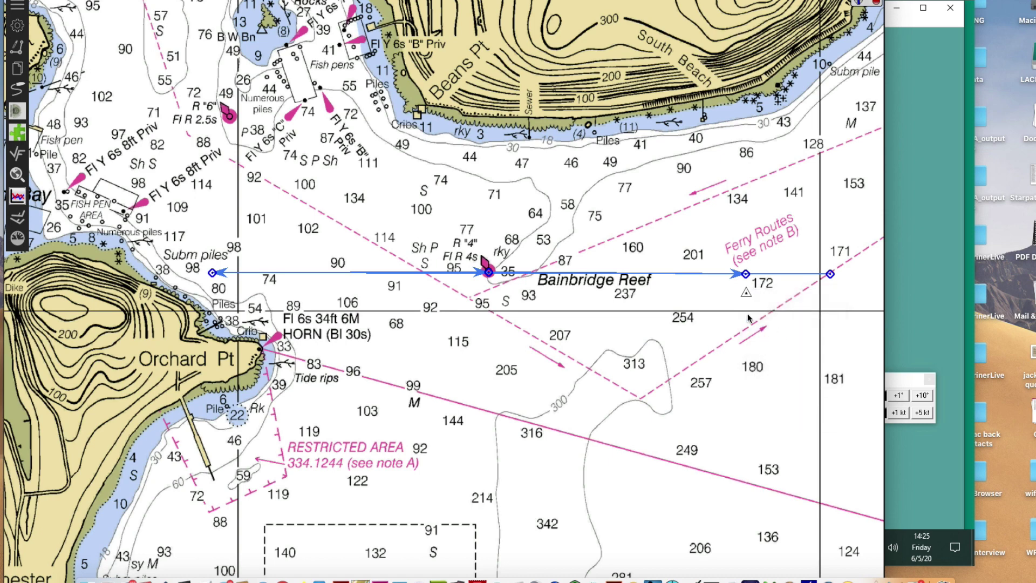
left_click_drag(745, 296, 747, 277)
- Zoom the chart out over Rich Passage and Port Blakely, exit full screen, and bring the radar trainer forward
scroll(692, 453, "down", 3)
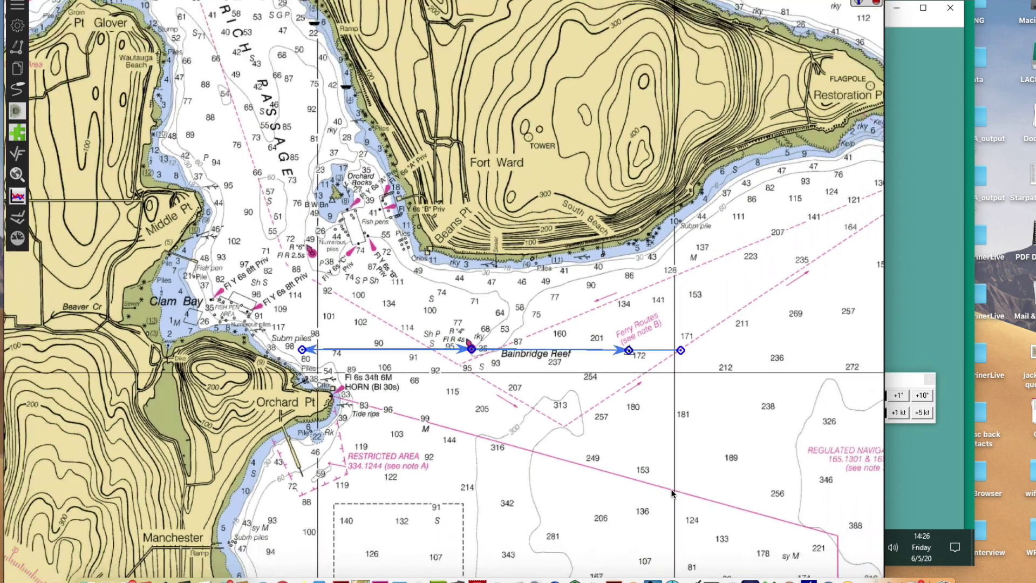
scroll(672, 492, "down", 3)
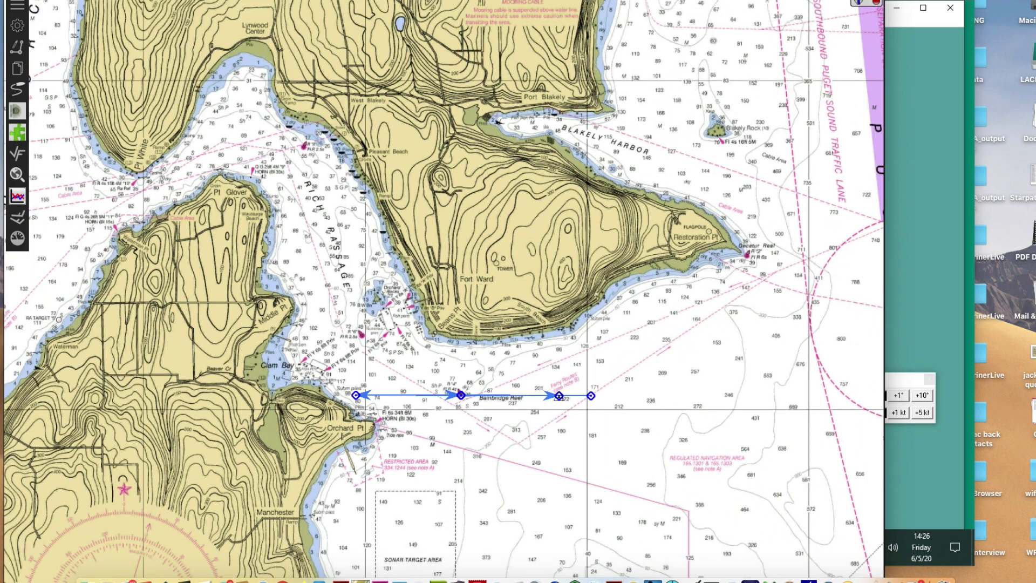
key("F11")
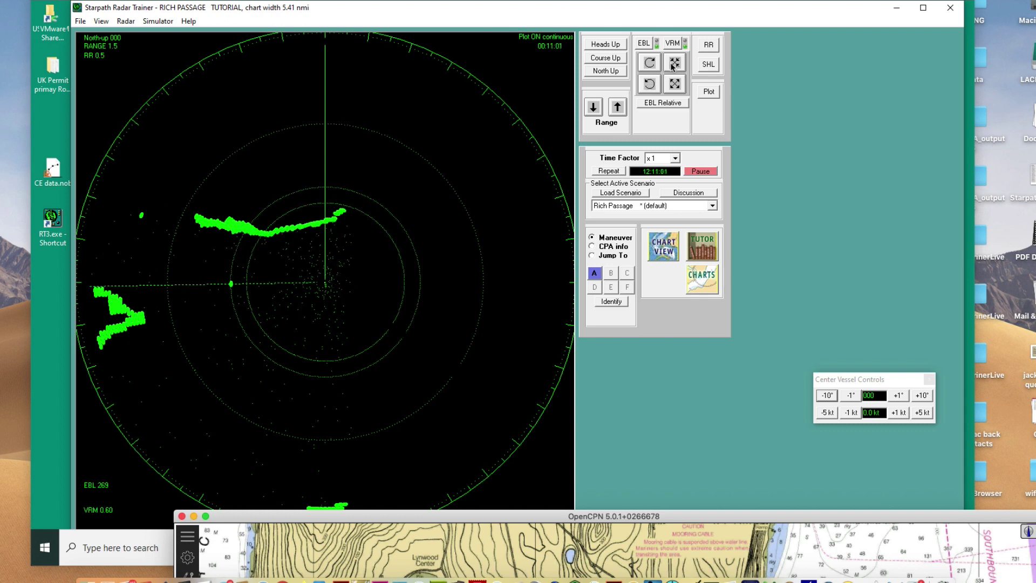
left_click(677, 85)
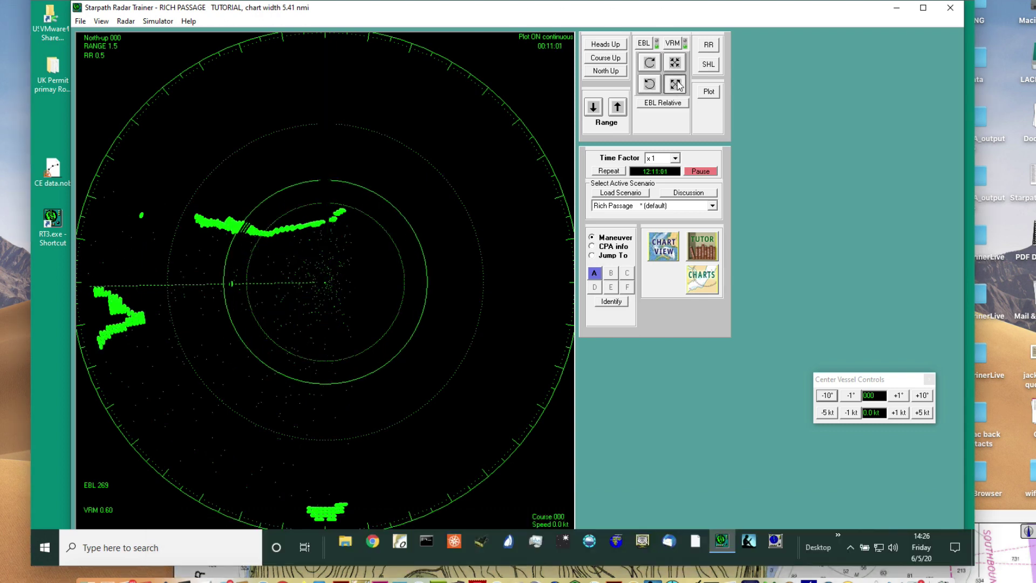
- Grow the VRM ring from 0.60 to 1.17 nm so it touches the shoreline echo
left_click_drag(677, 84, 677, 85)
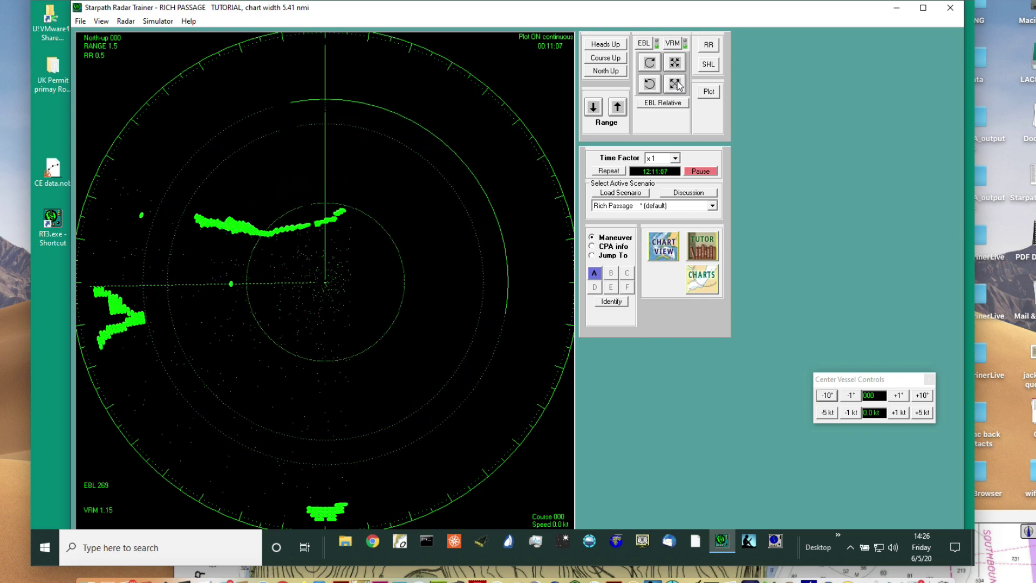
left_click(677, 85)
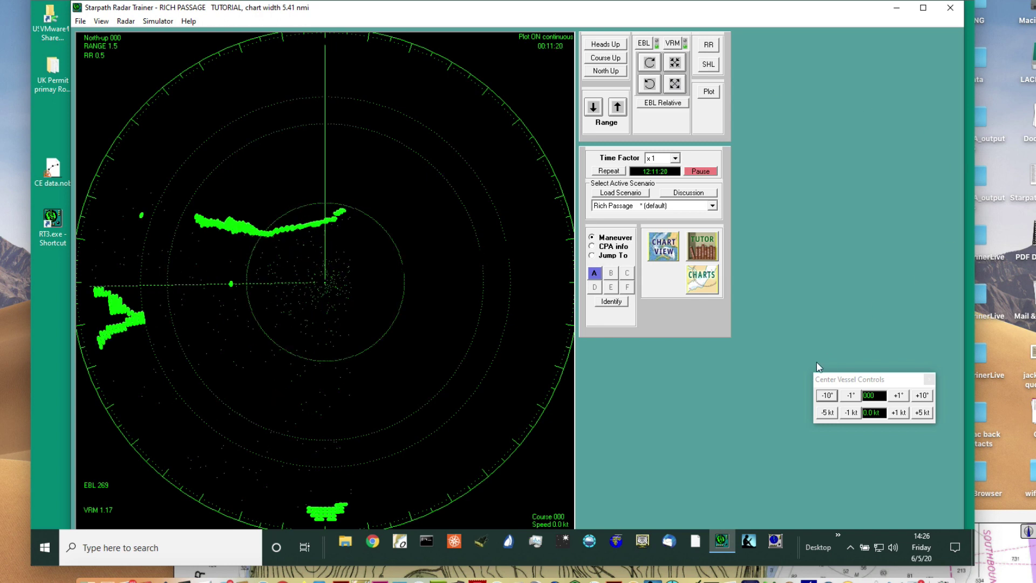
- Bring the chart window up and drop a mark at the Orchard Pt light
left_click(993, 526)
left_click_drag(957, 404, 939, 2)
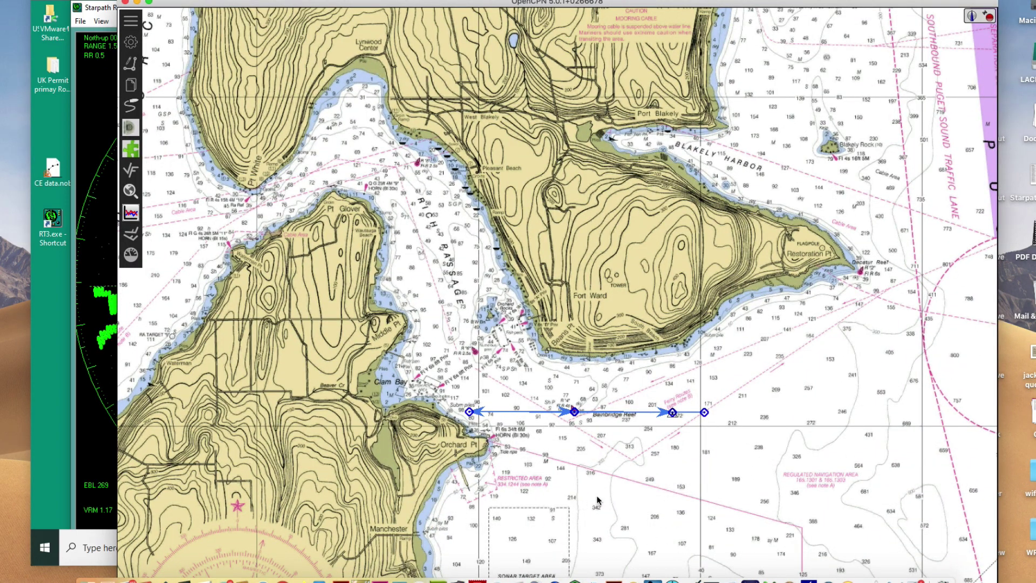
left_click_drag(603, 495, 505, 344)
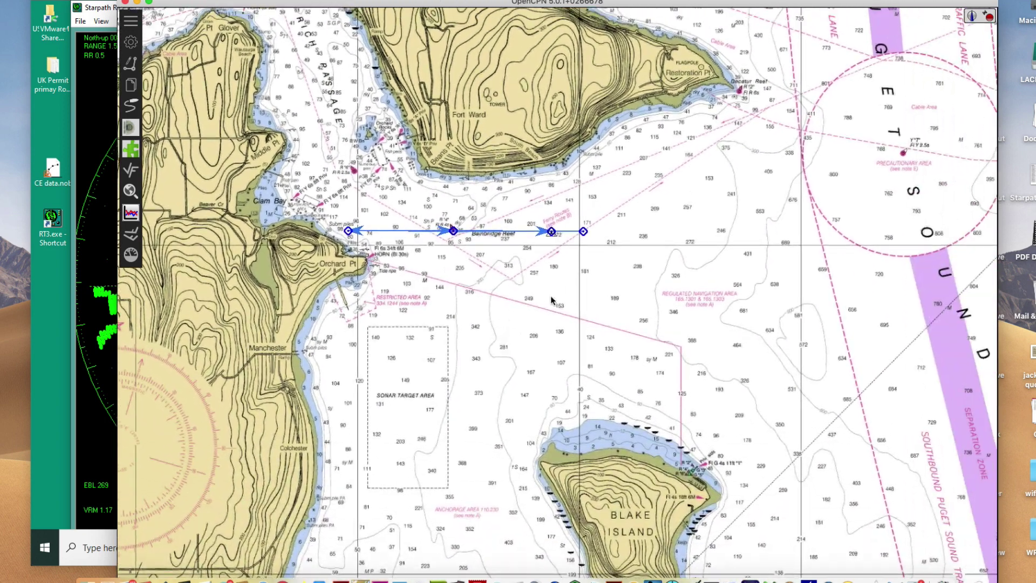
right_click(365, 261)
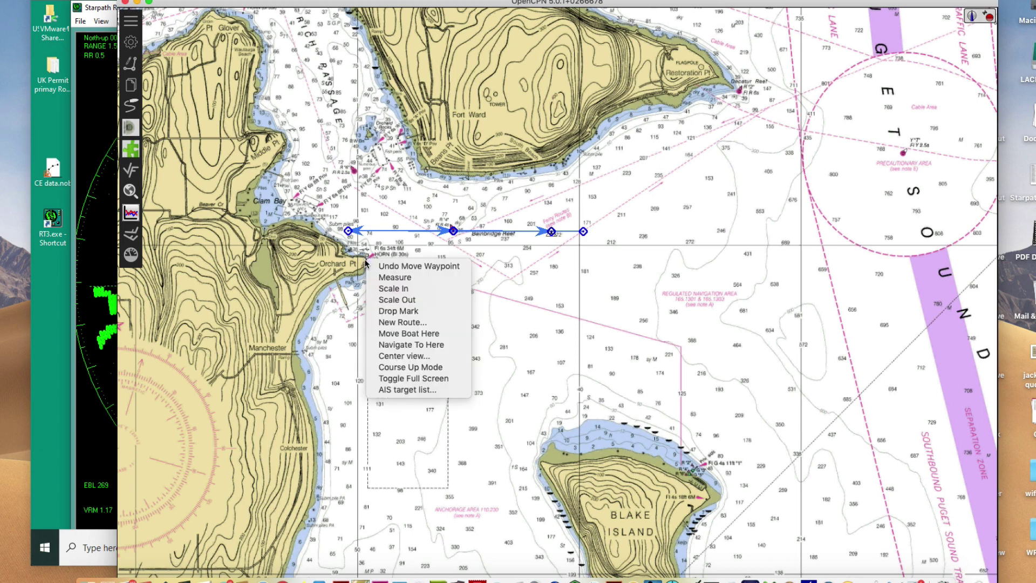
left_click(403, 314)
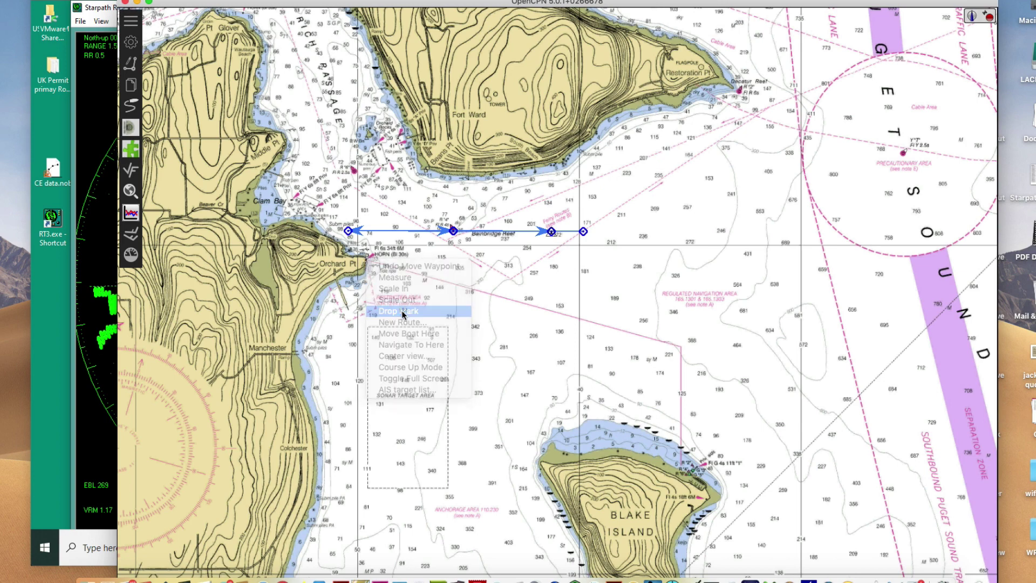
- Give the Orchard Pt mark a single 1.17 NMi range ring in its properties
right_click(364, 264)
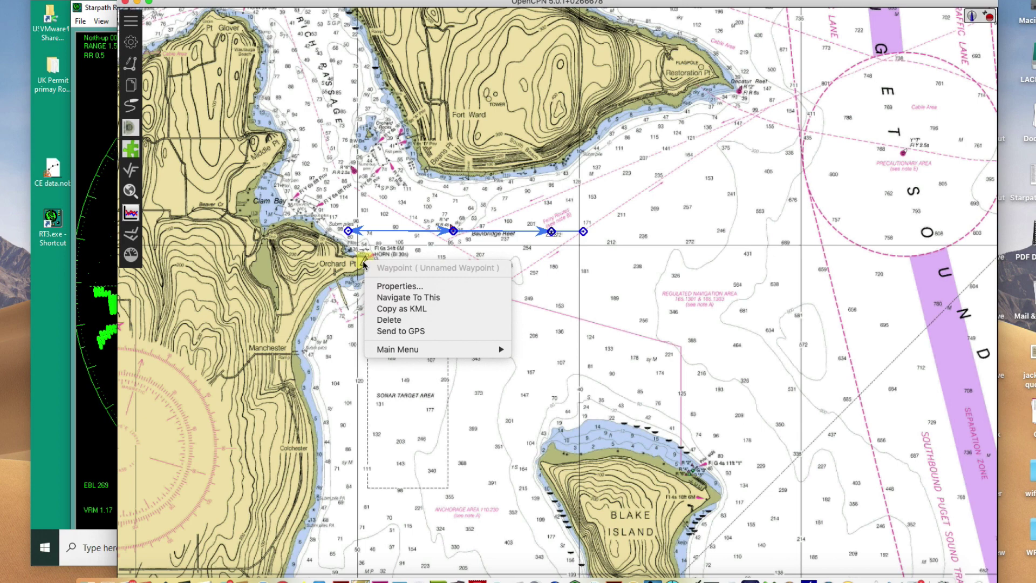
left_click(389, 287)
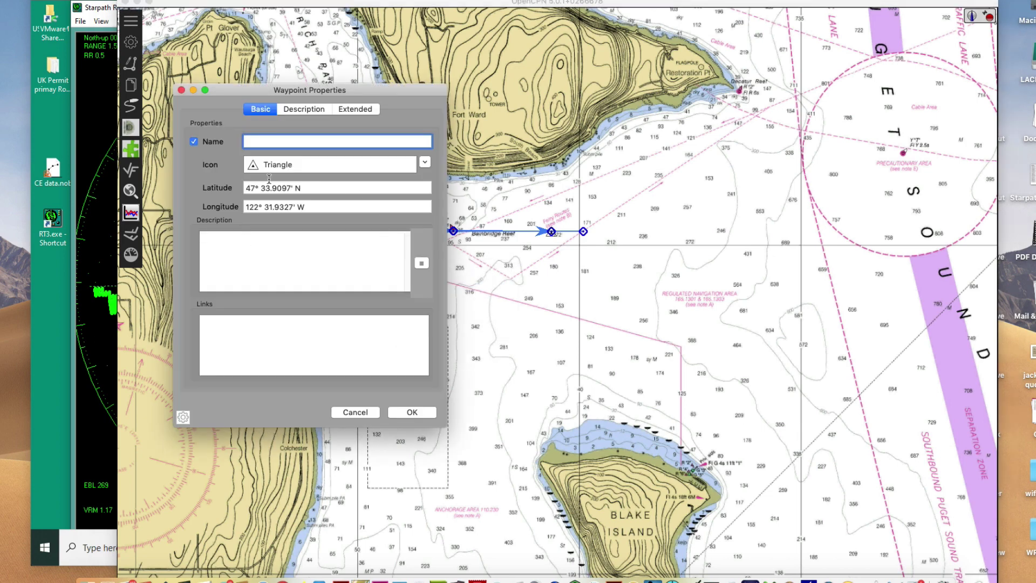
left_click(356, 109)
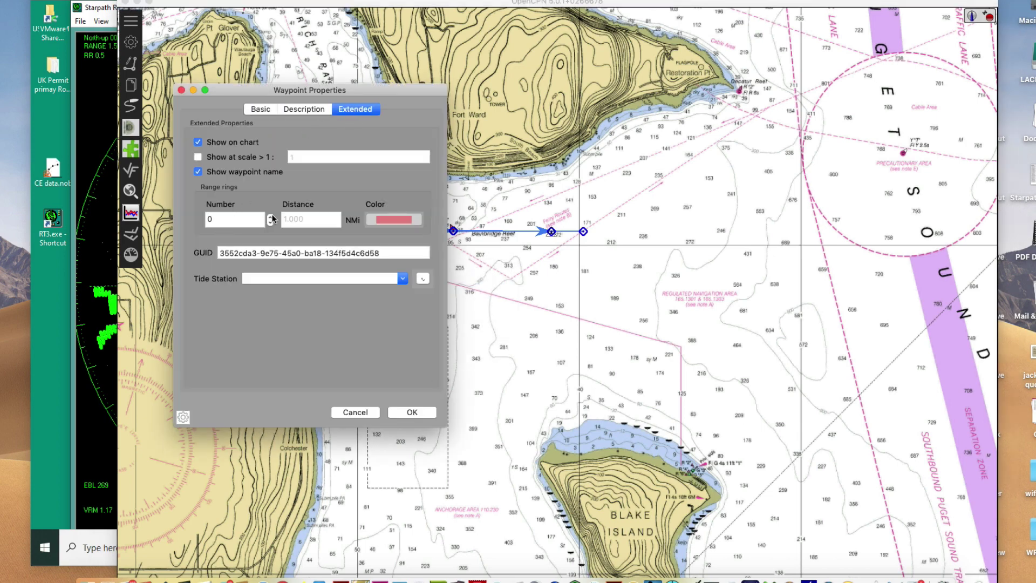
left_click(272, 216)
key("Tab")
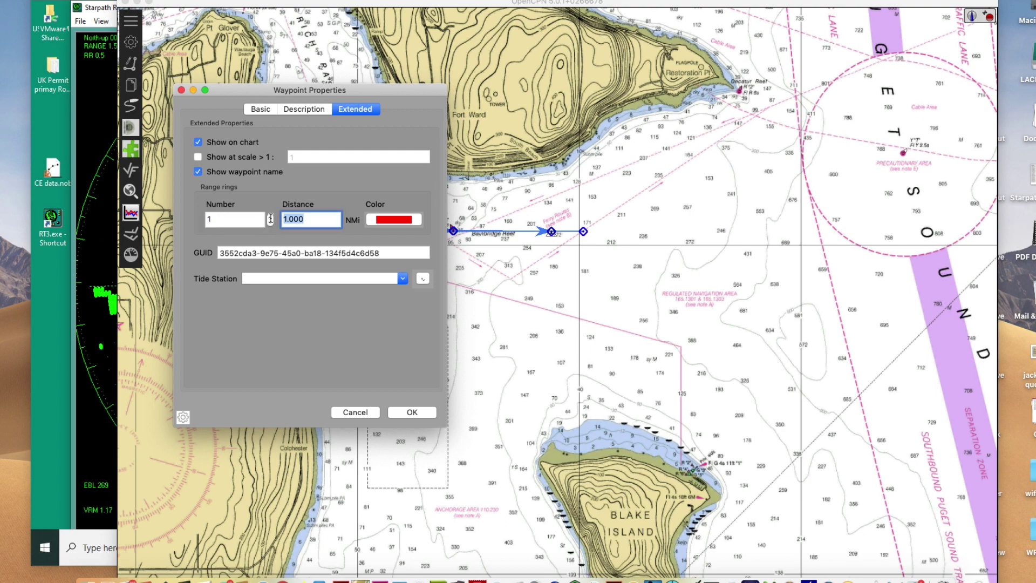
type("1.17")
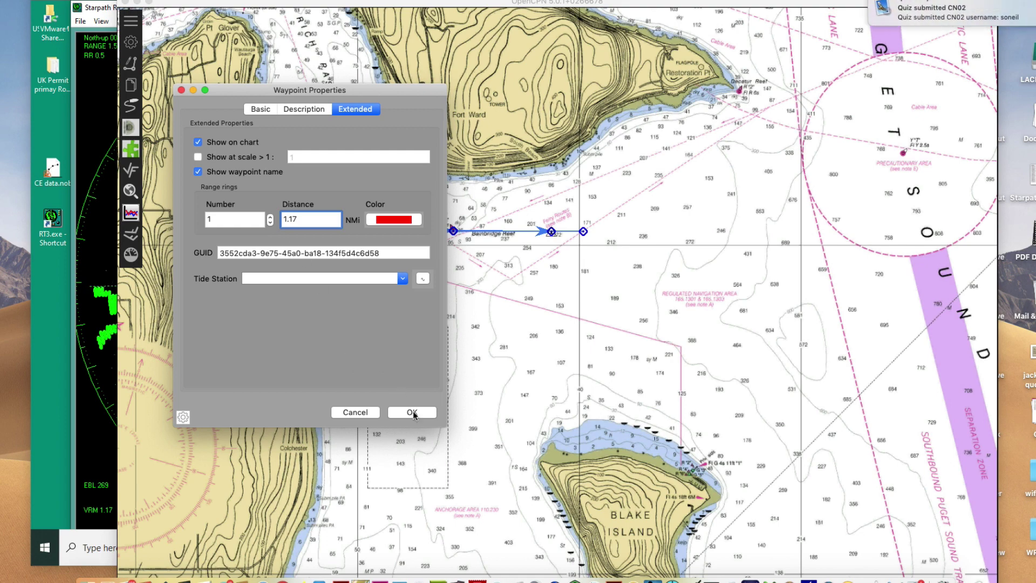
left_click(413, 413)
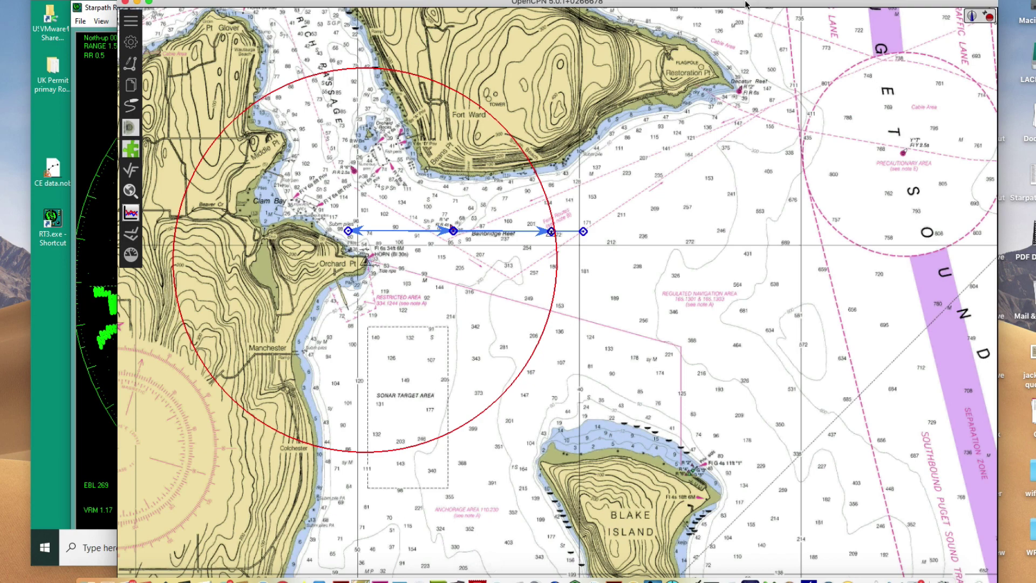
- Hide OpenCPN, switch off the radar's EBL 269 bearing line, and exit the VM's full screen
key("super+m")
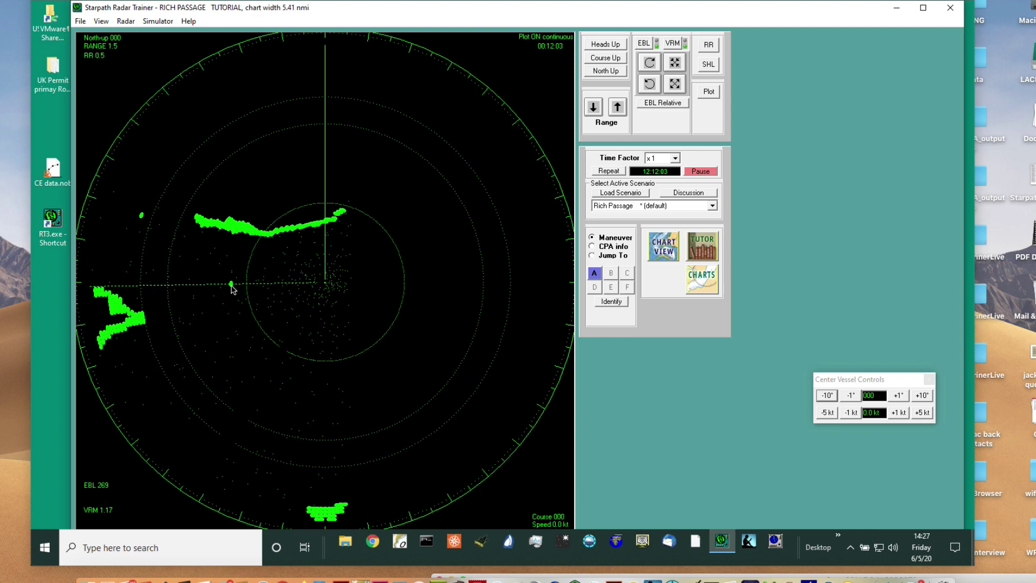
left_click(645, 43)
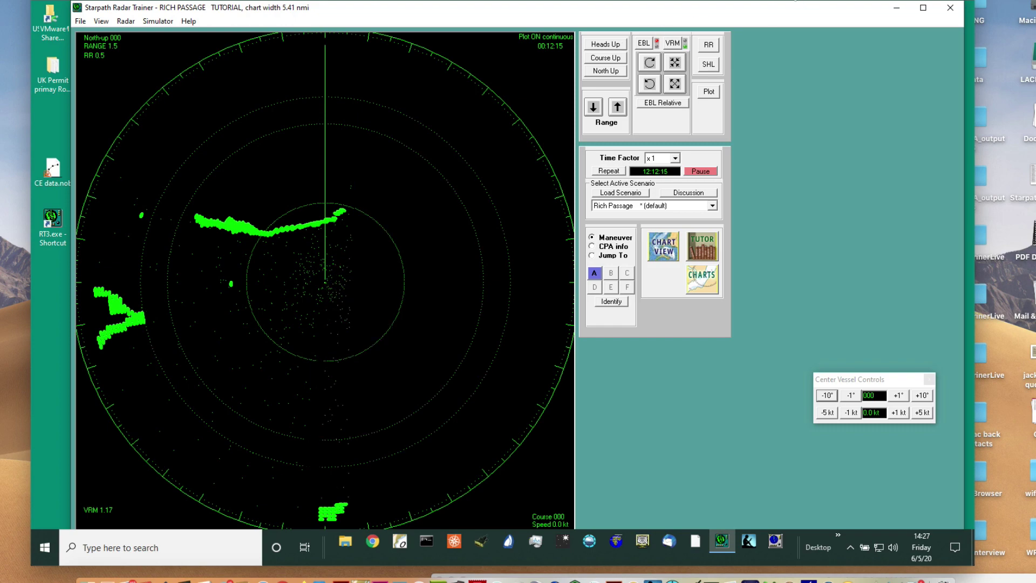
key("ctrl+super+f")
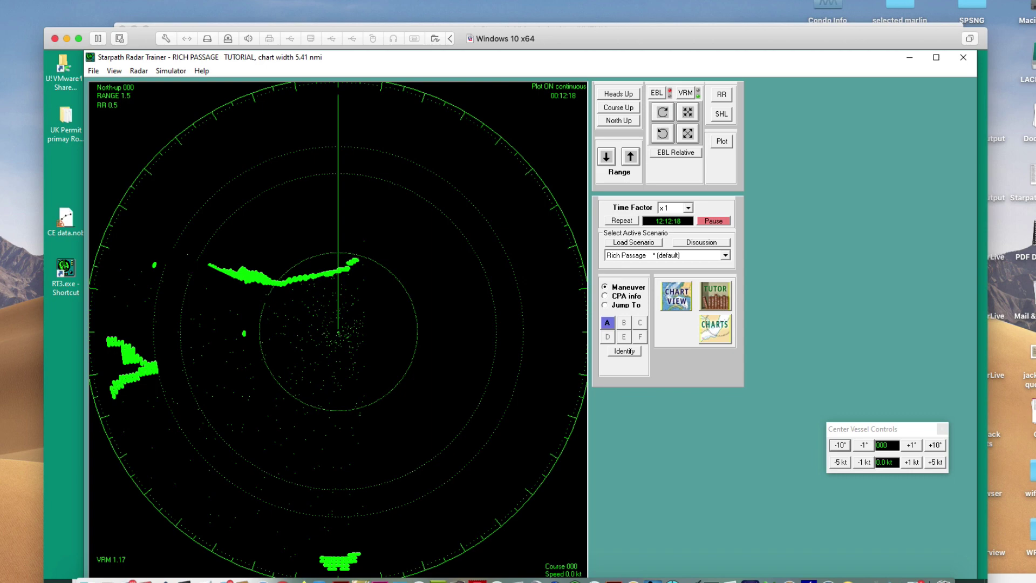
- Bring the OpenCPN chart back in front and check the route leg information
key("super+Tab")
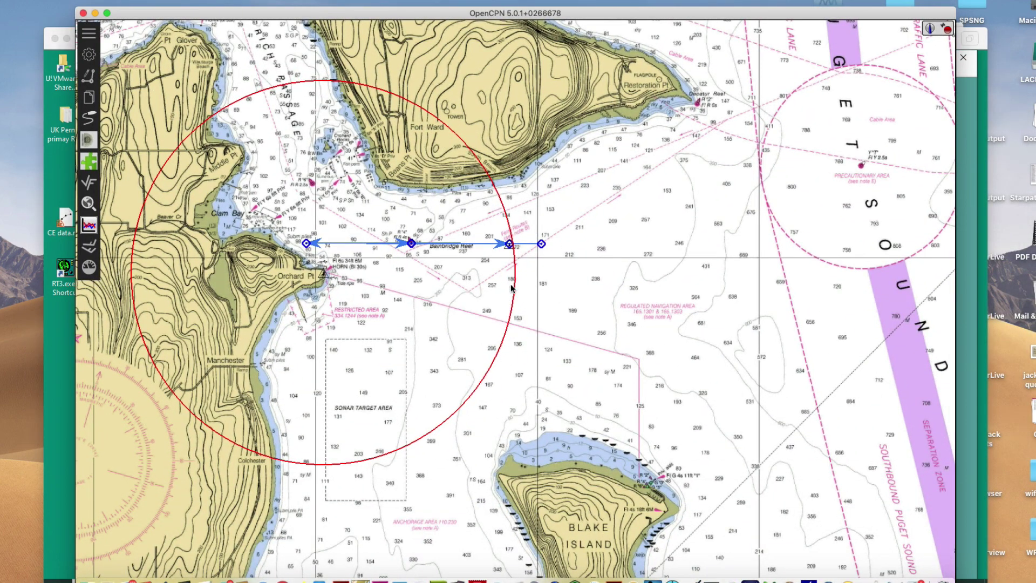
mouse_move(506, 253)
- Bring the trainer forward, switch the radar to 3-mile range, then back to 1.5 miles
left_click_drag(693, 13, 952, 50)
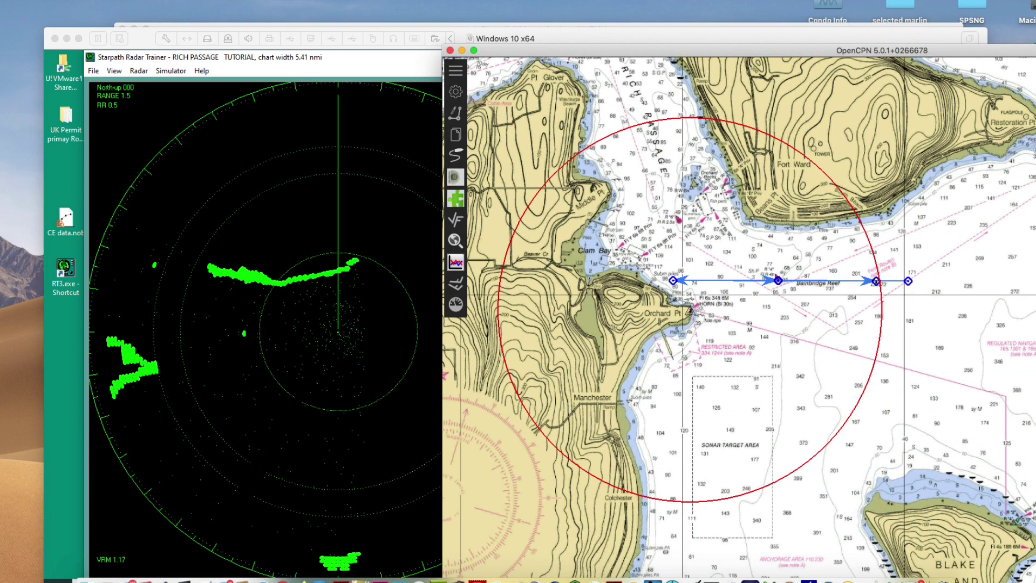
left_click(338, 451)
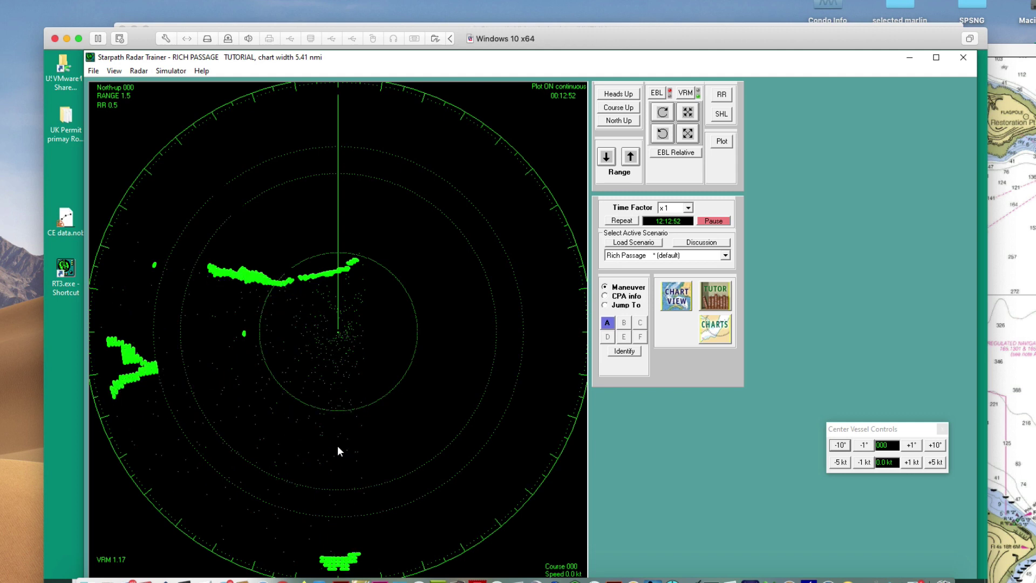
left_click(631, 158)
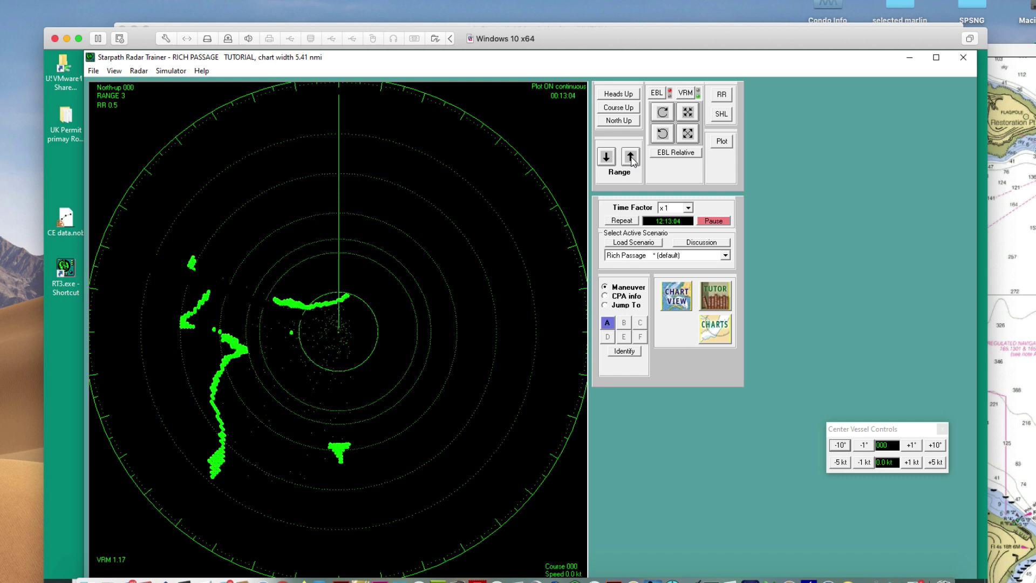
left_click(606, 158)
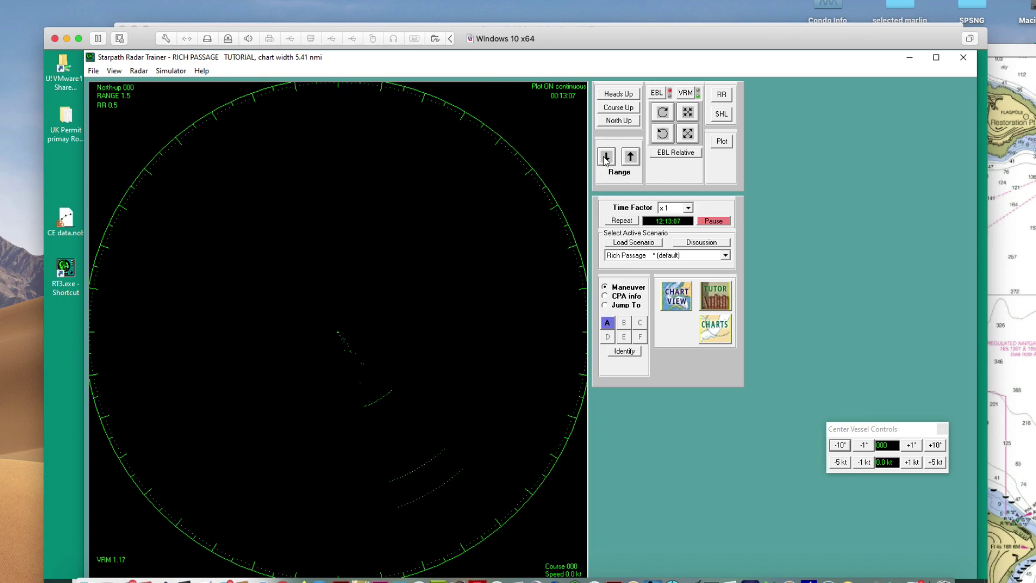
- Pan and zoom the chart south to Blake Island and Yukon Harbor, then shift its window right
left_click(1004, 124)
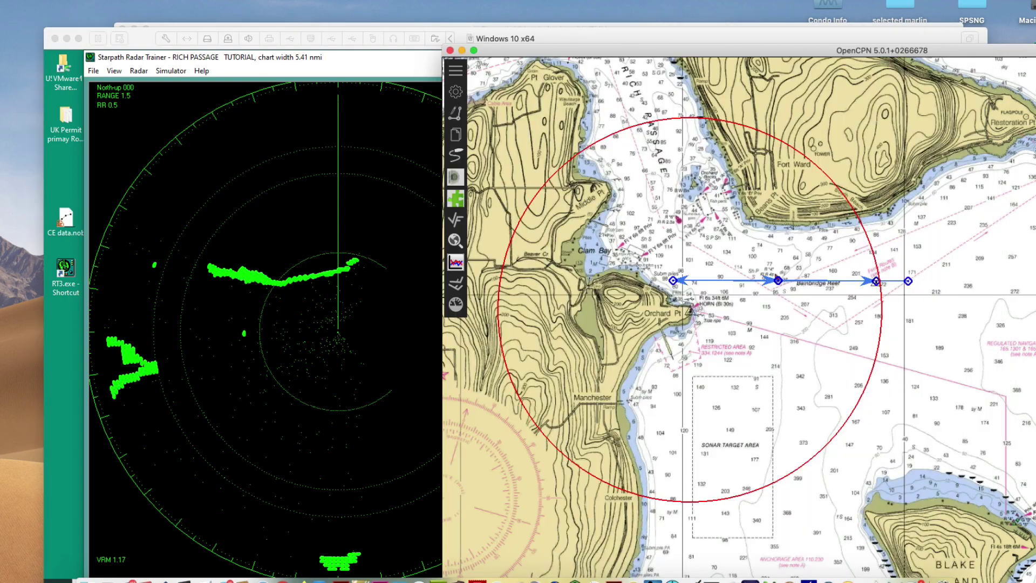
left_click_drag(1004, 124, 841, 216)
scroll(754, 427, "down", 3)
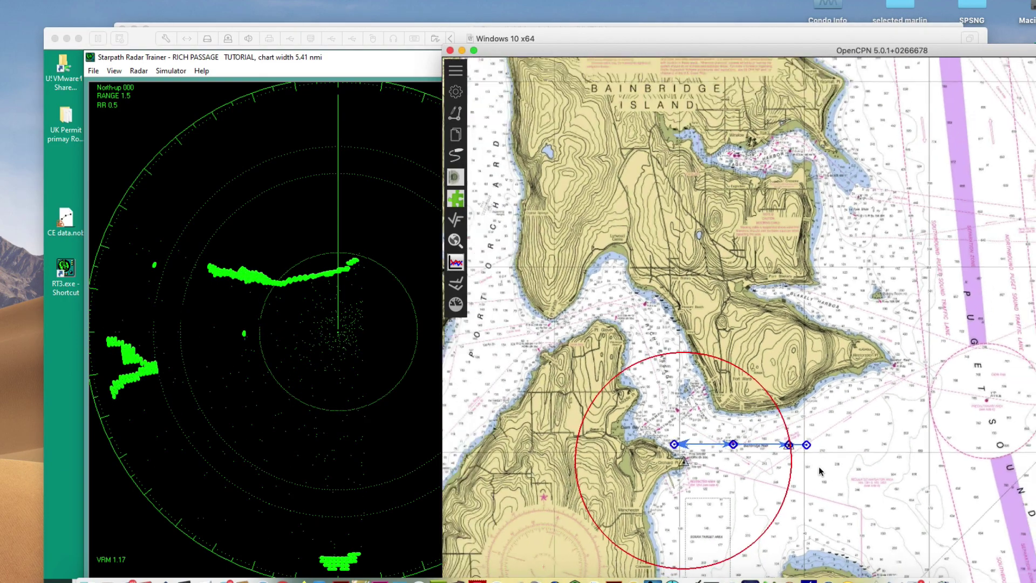
left_click_drag(853, 410, 867, 242)
left_click_drag(872, 433, 863, 475)
scroll(651, 377, "up", 2)
scroll(722, 369, "up", 2)
scroll(722, 368, "down", 2)
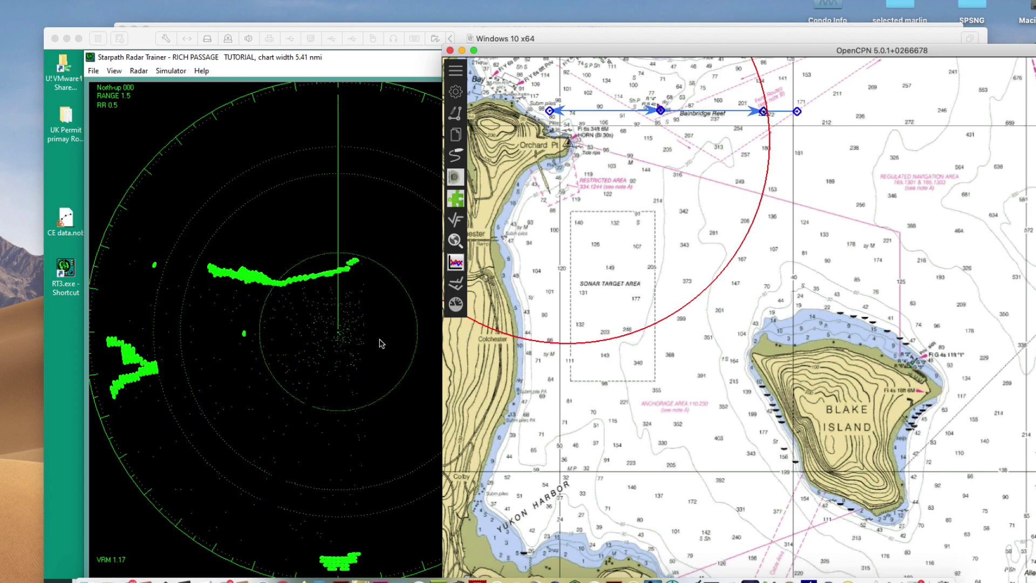
left_click_drag(607, 45, 897, 48)
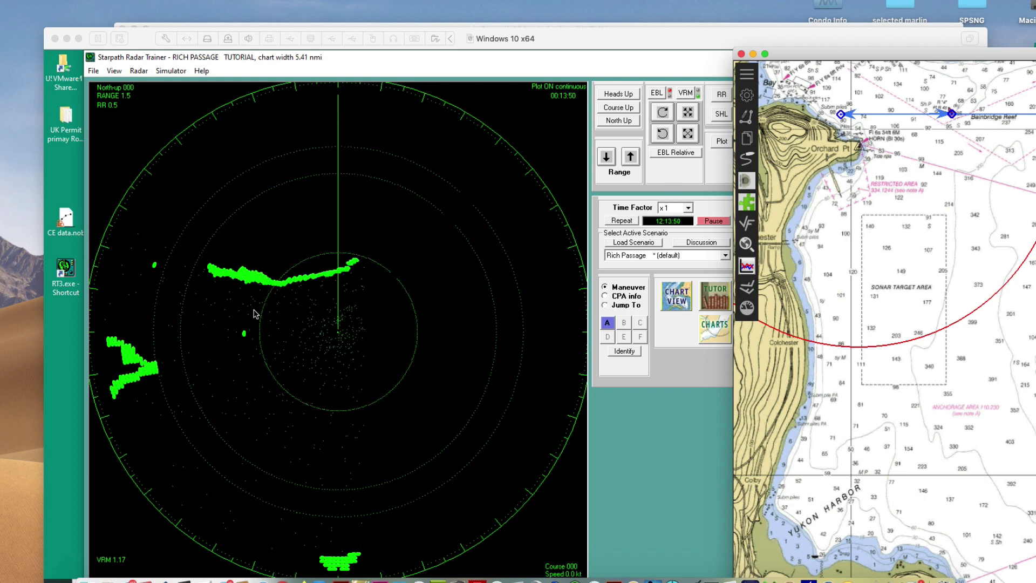
- Raise the trainer's VRM to 1.42 nm, reaching the western shoreline echo
left_click(396, 272)
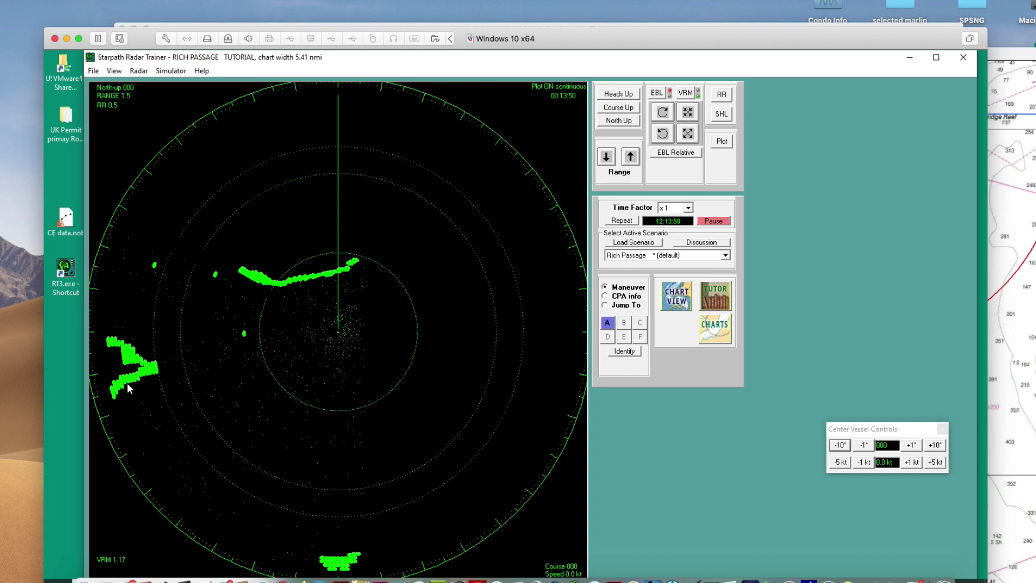
left_click(687, 133)
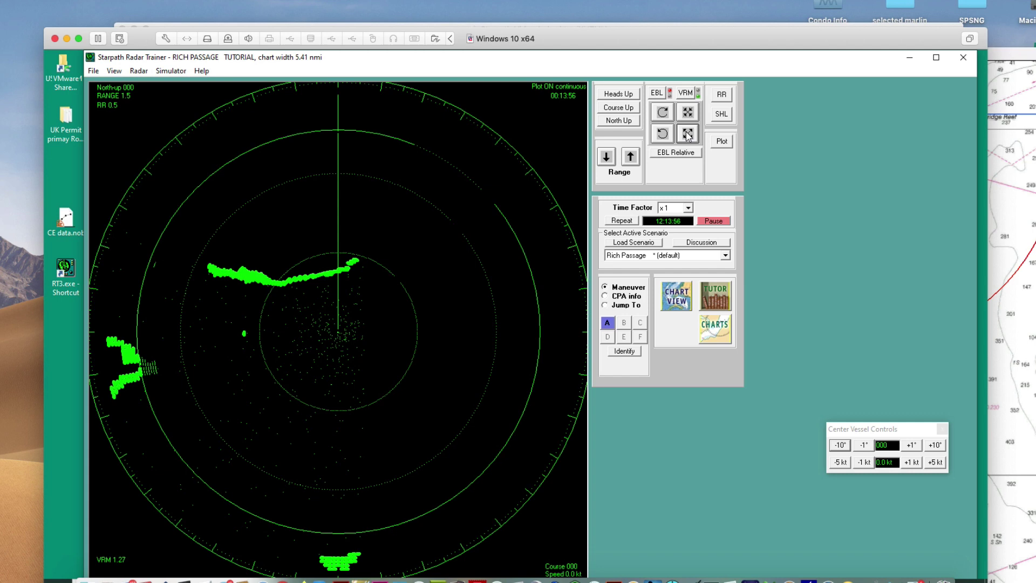
left_click(688, 133)
left_click(687, 133)
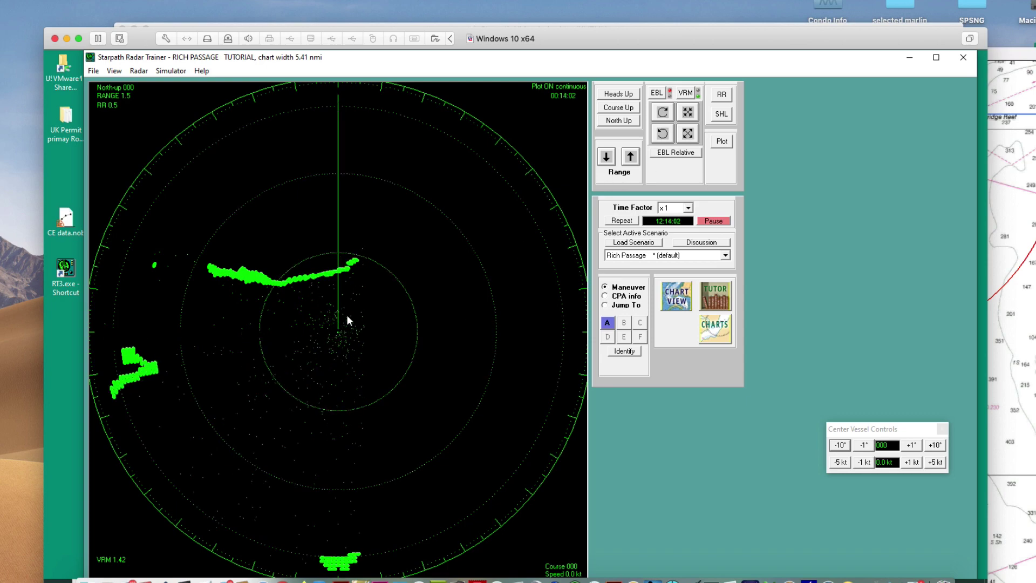
left_click_drag(1014, 61, 177, 21)
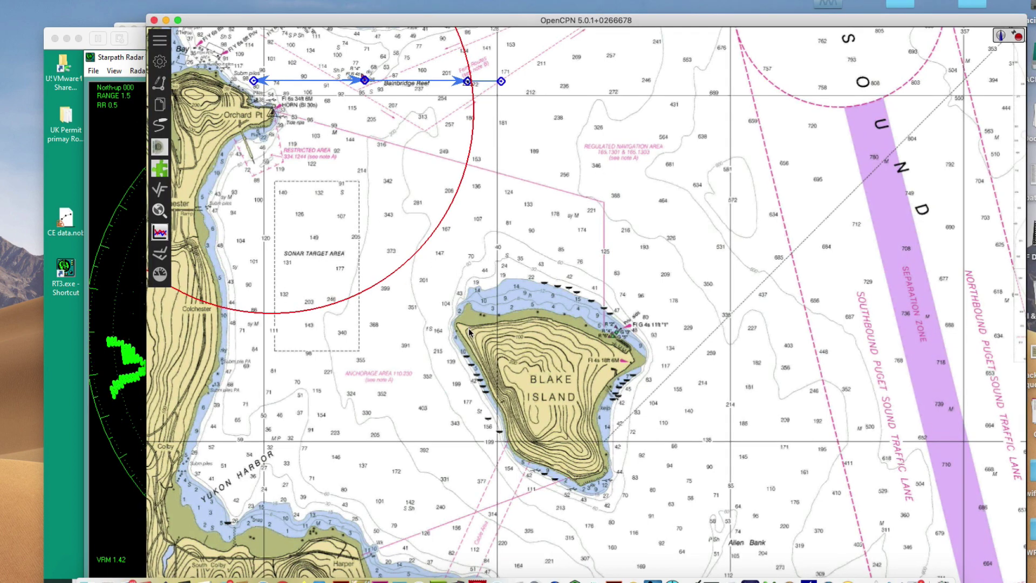
- Drop a mark on Blake Island's northwest shore and give it one 1.42 NMi range ring
right_click(469, 331)
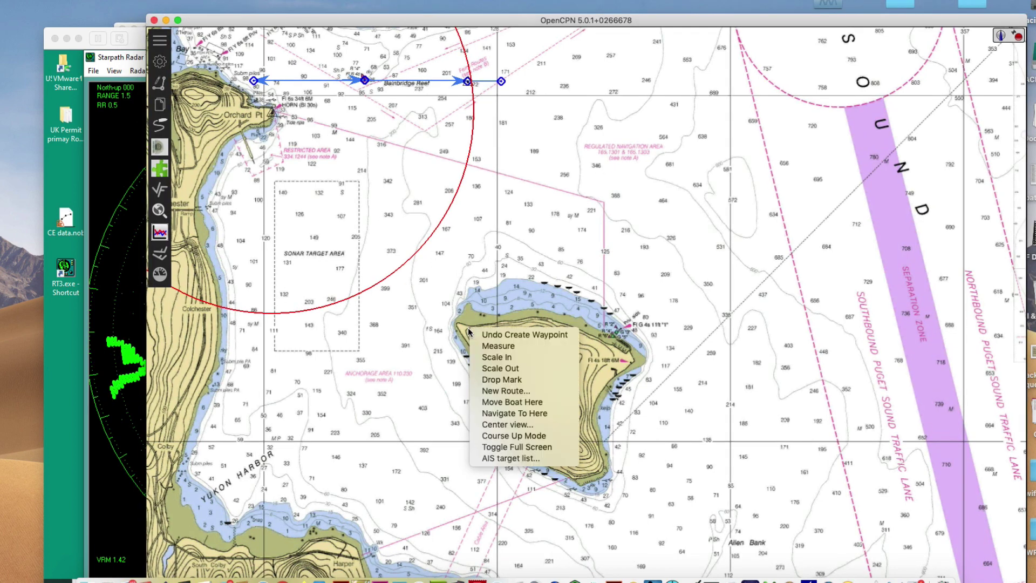
left_click(507, 380)
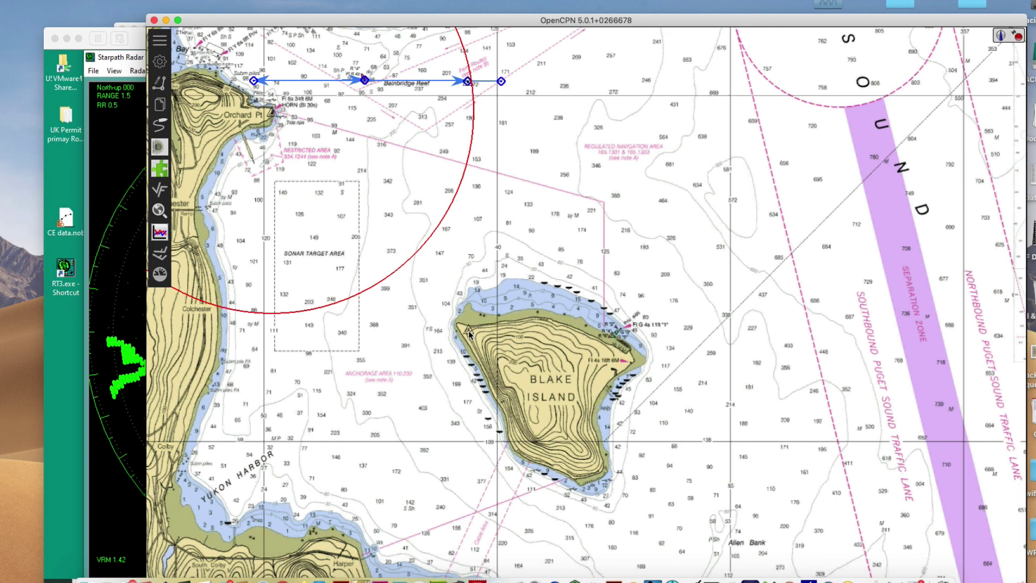
right_click(468, 332)
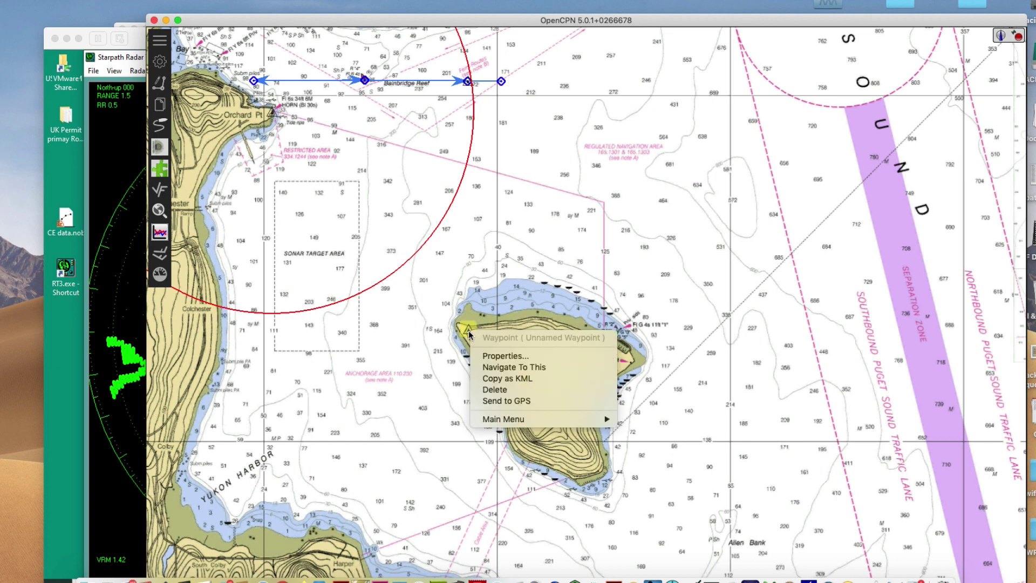
left_click(497, 358)
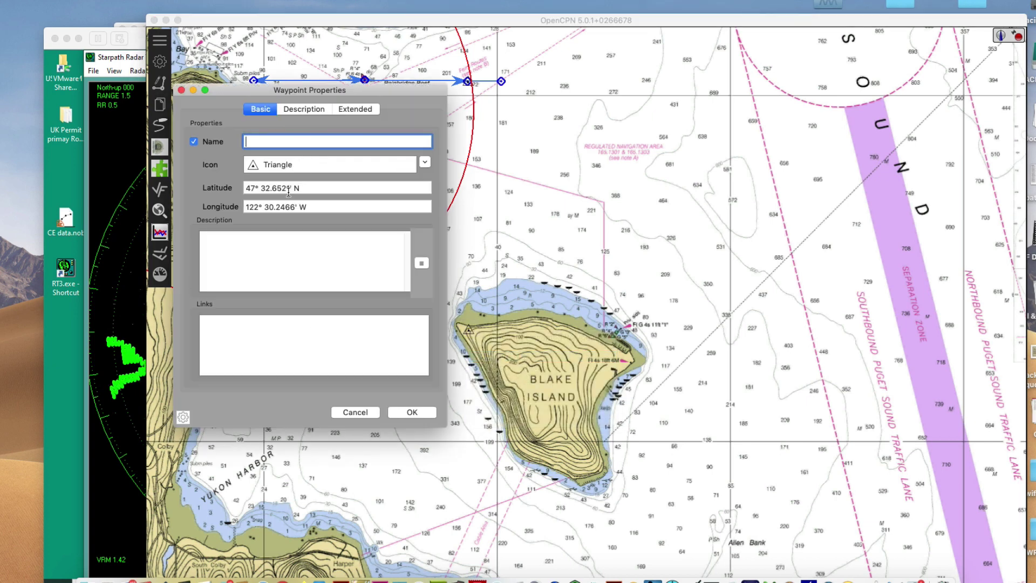
left_click(351, 111)
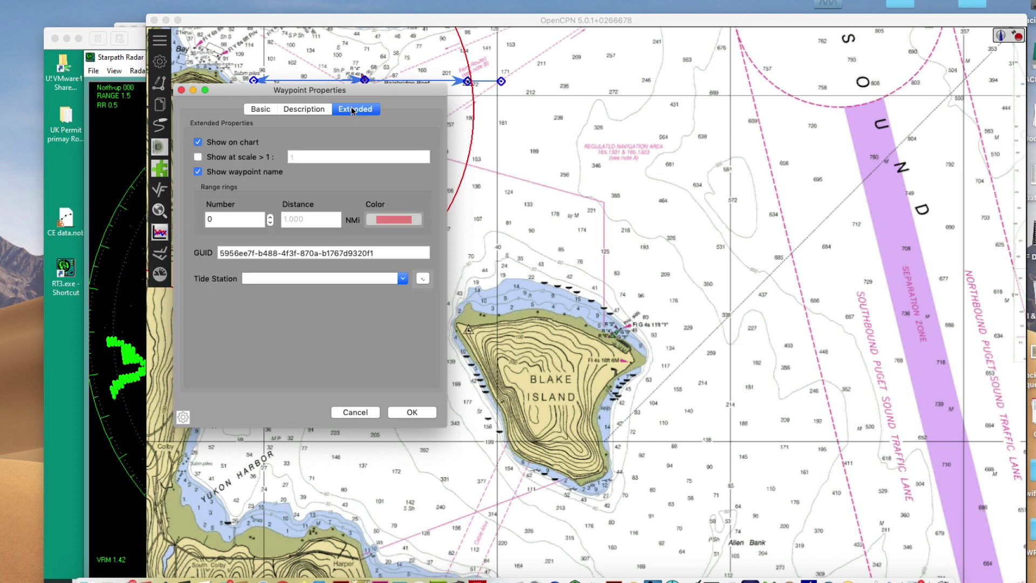
left_click(270, 218)
key("Tab")
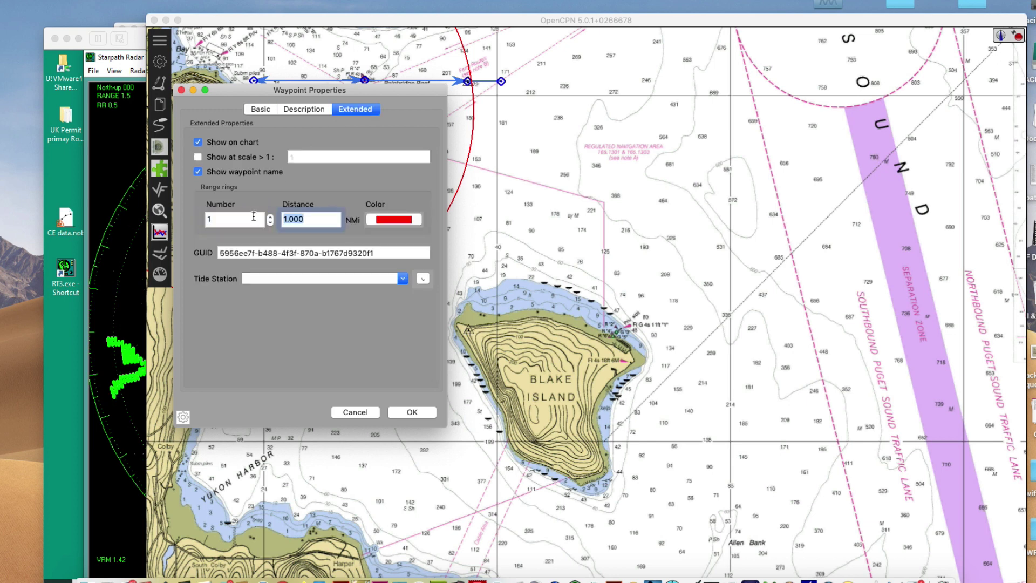
type("1.42")
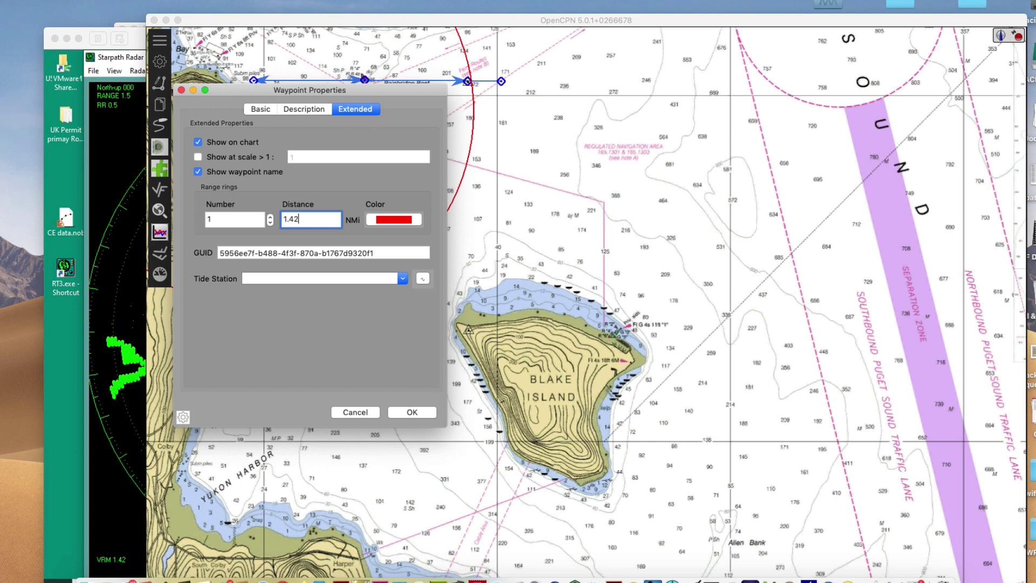
left_click(412, 413)
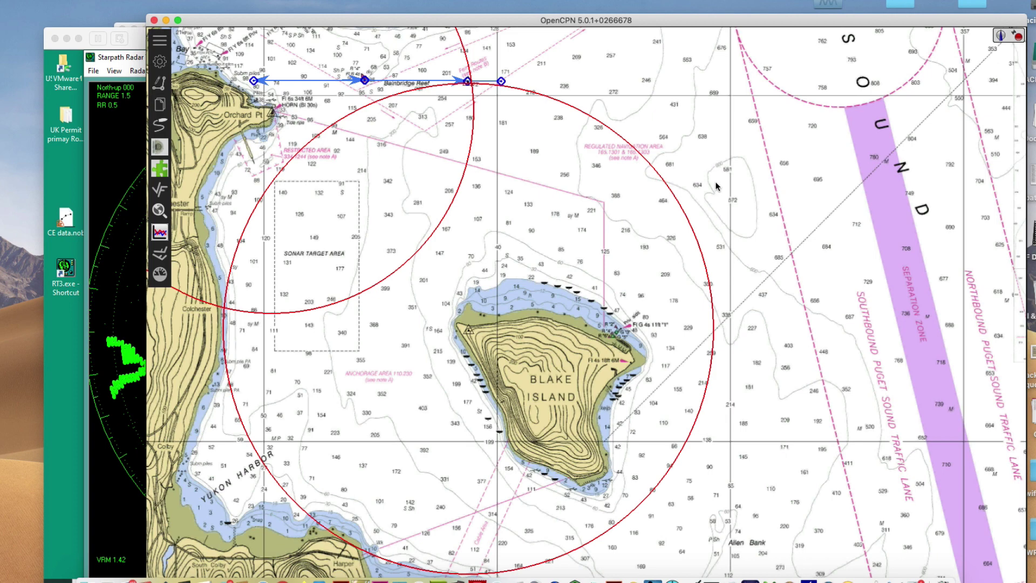
left_click_drag(715, 184, 764, 326)
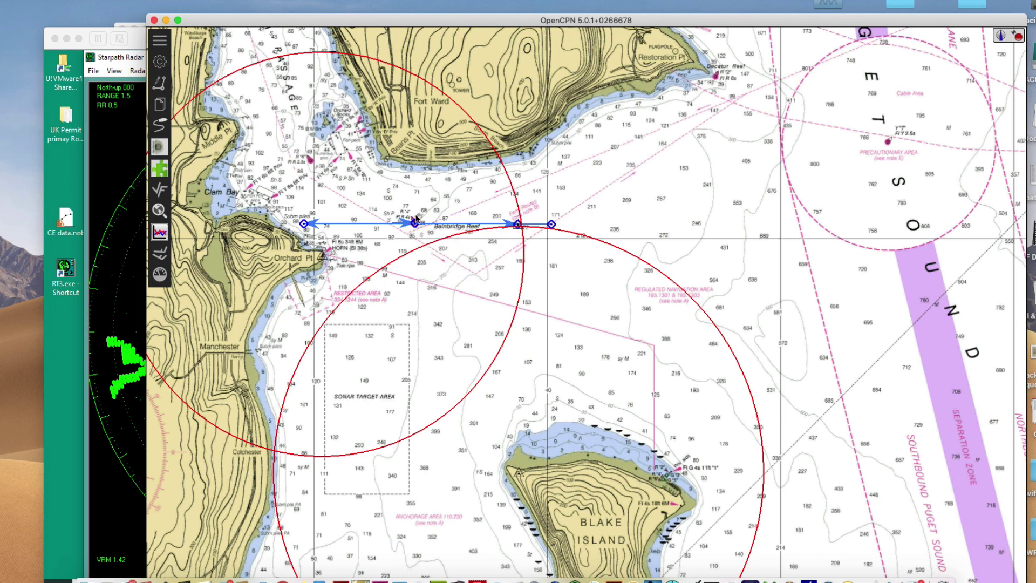
- Read the route leg info and zoom in on the range-ring crossing near Bainbridge Reef
mouse_move(413, 226)
left_click_drag(397, 18, 736, 30)
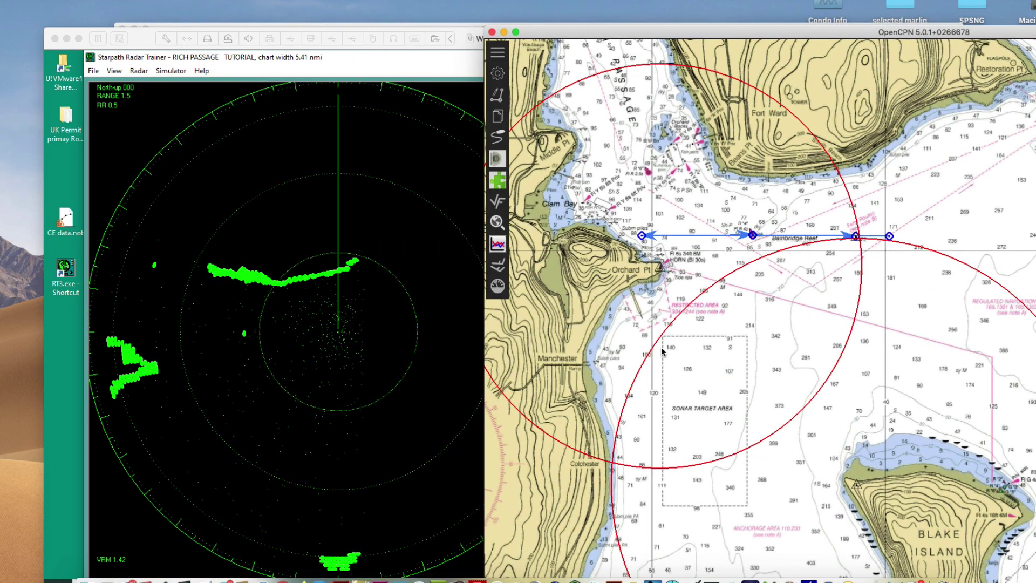
left_click_drag(799, 27, 492, 0)
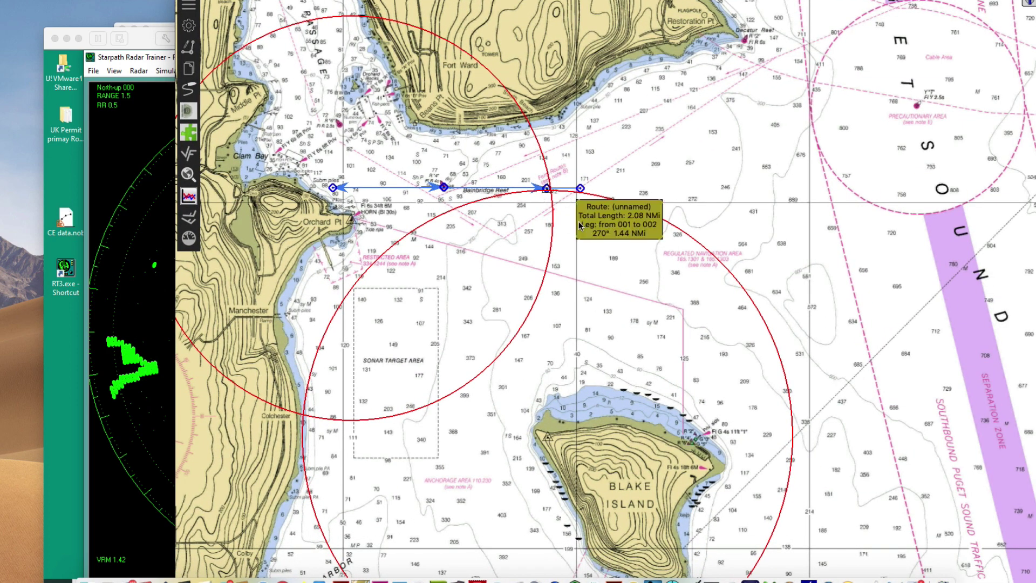
mouse_move(559, 196)
scroll(561, 224, "up", 3)
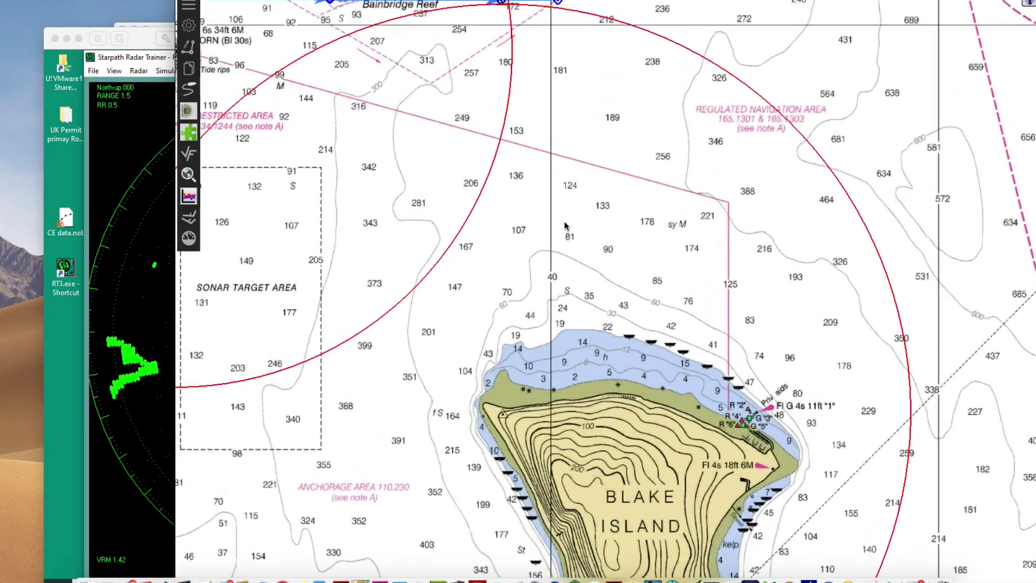
scroll(565, 225, "down", 3)
scroll(659, 295, "up", 4)
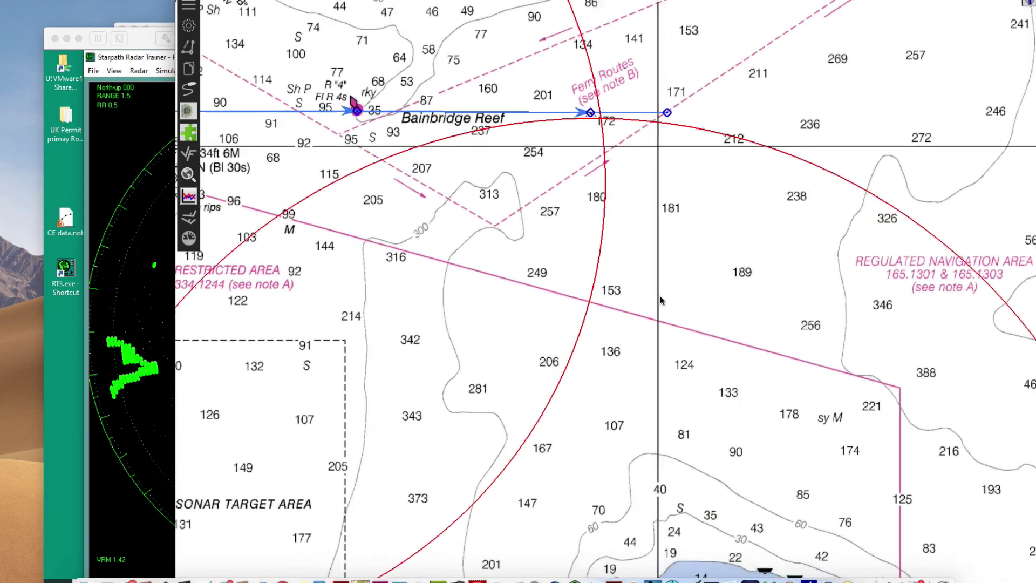
scroll(659, 296, "down", 6)
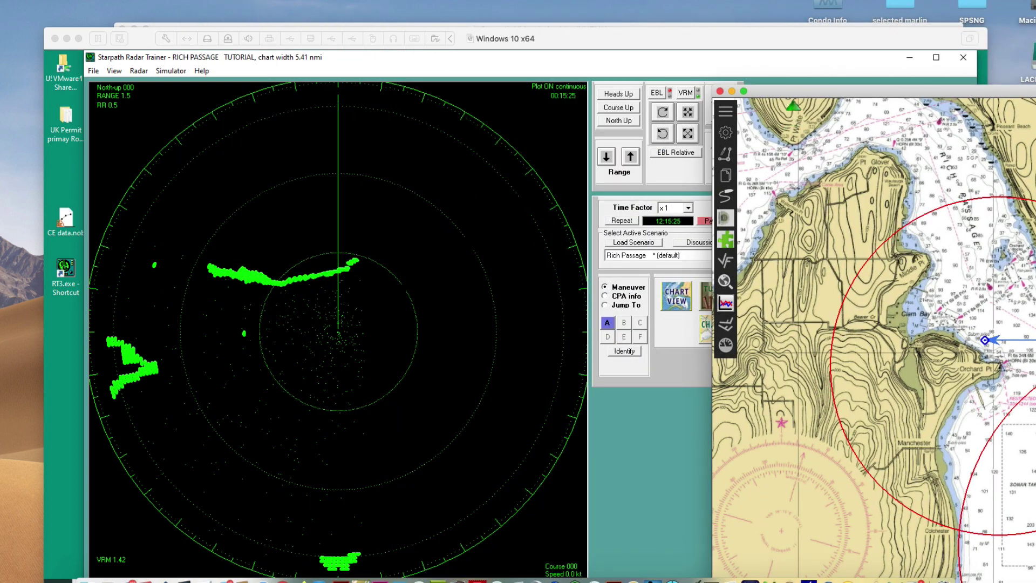
- Turn on the radar's electronic bearing line and set it to 259°
left_click(685, 95)
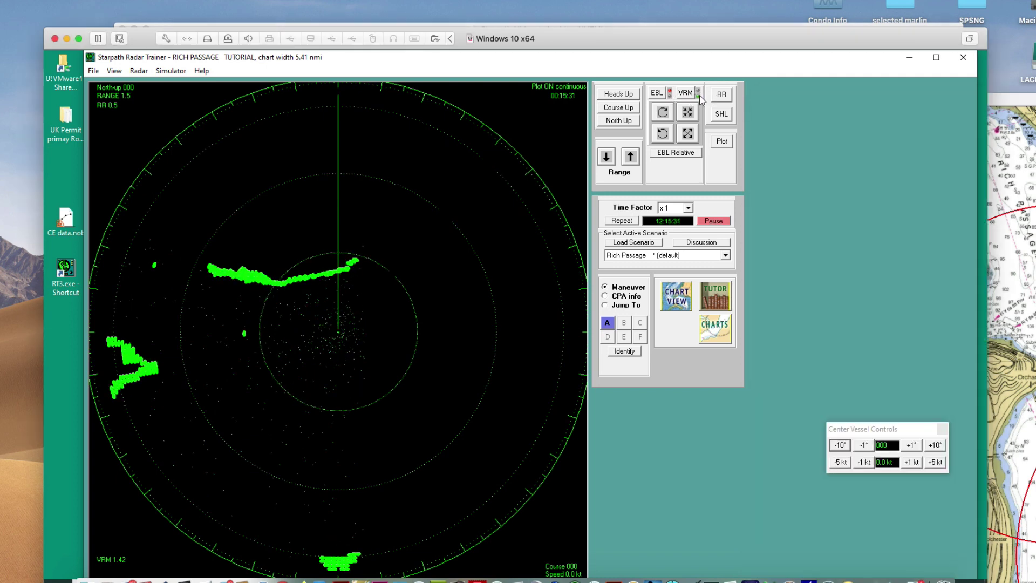
left_click(657, 93)
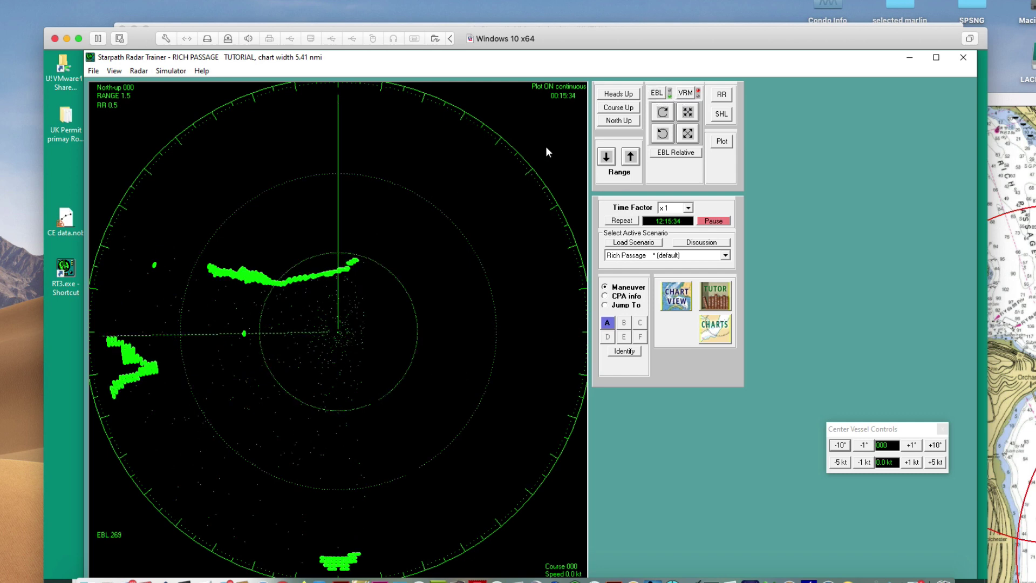
left_click(663, 112)
left_click(664, 113)
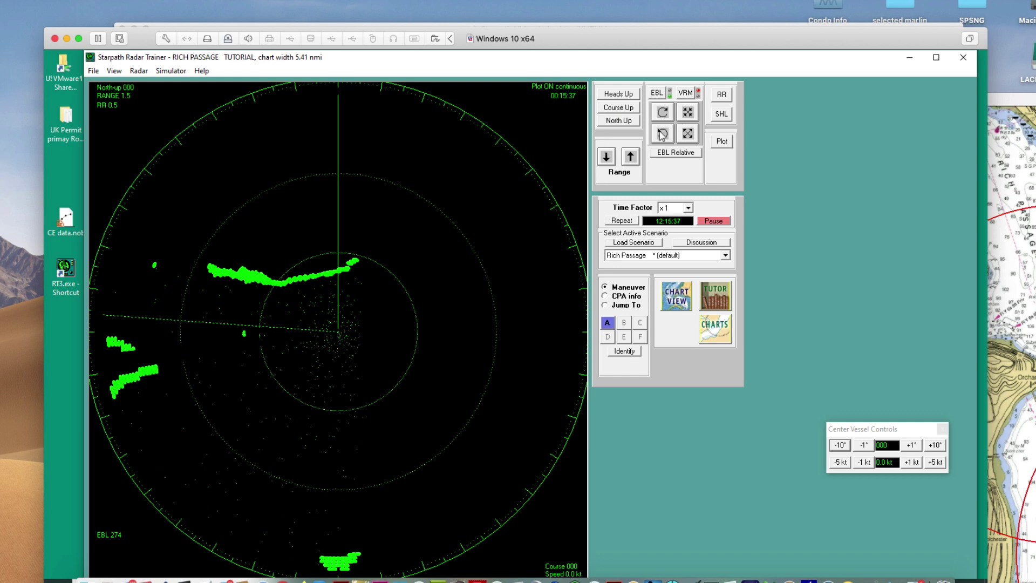
left_click(663, 134)
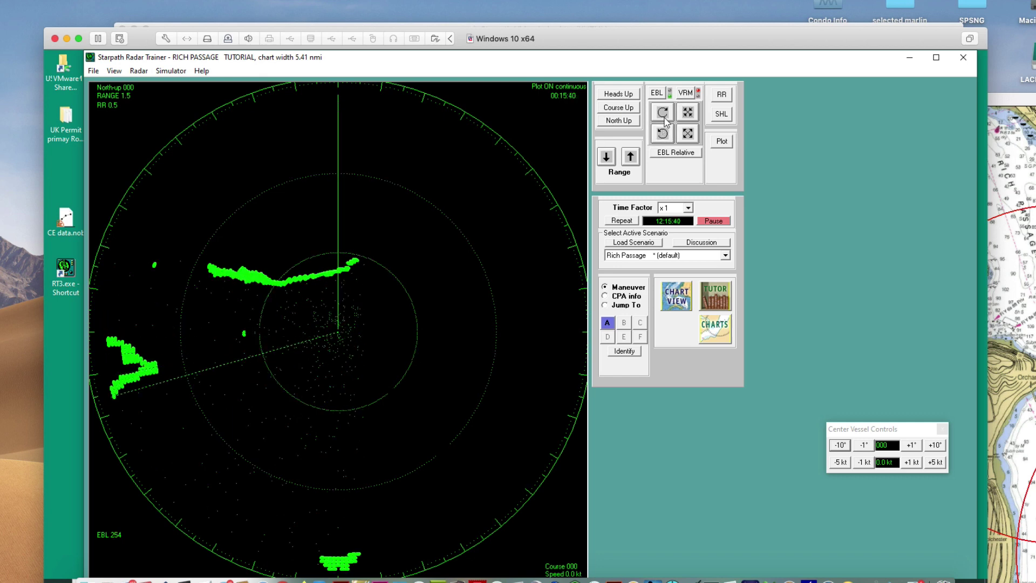
left_click(664, 112)
left_click(664, 112)
left_click(664, 113)
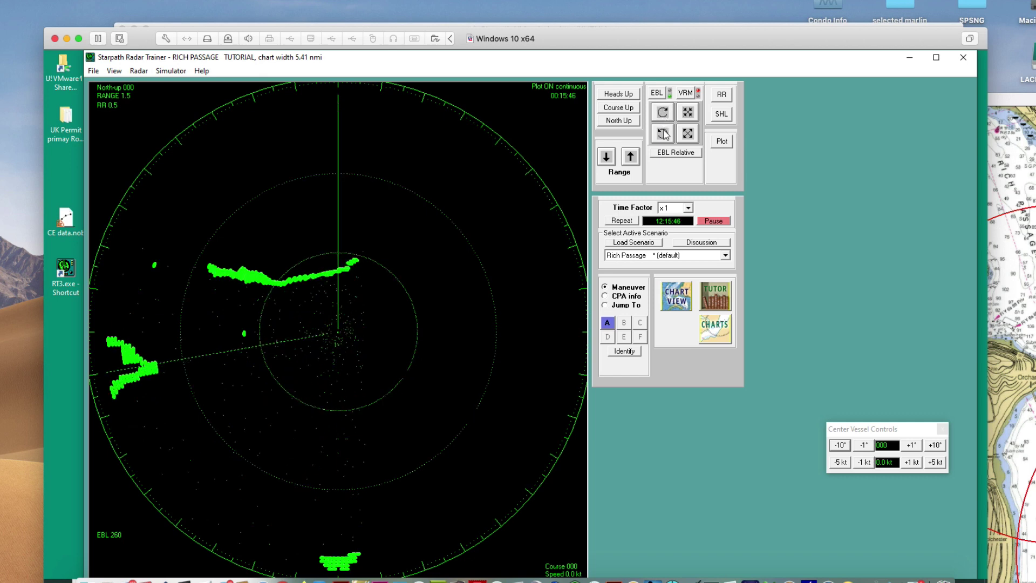
left_click(664, 133)
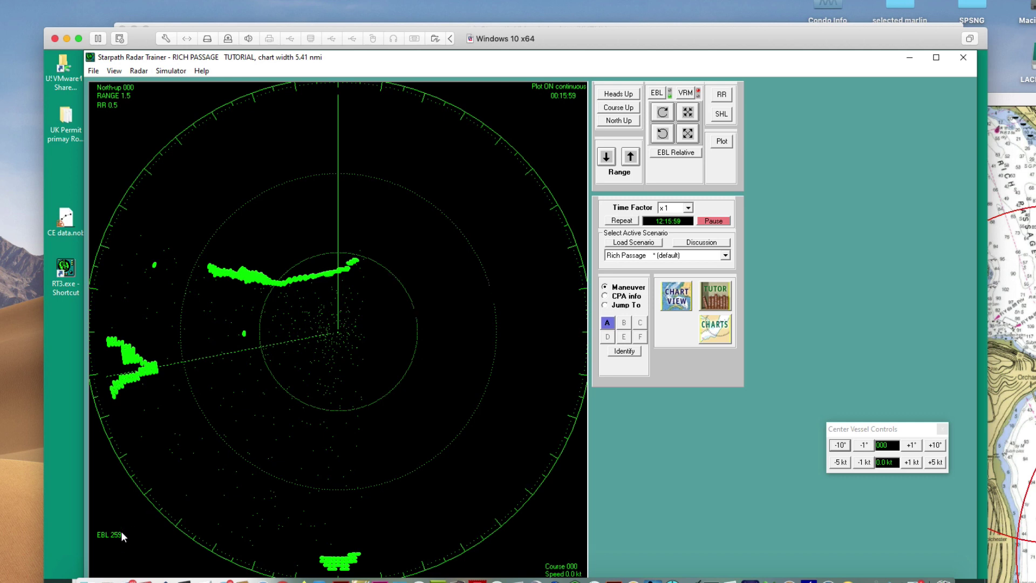
- Swing the EBL counter-clockwise to 185° across the southern echo
left_click(663, 135)
left_click(663, 135)
left_click(663, 135)
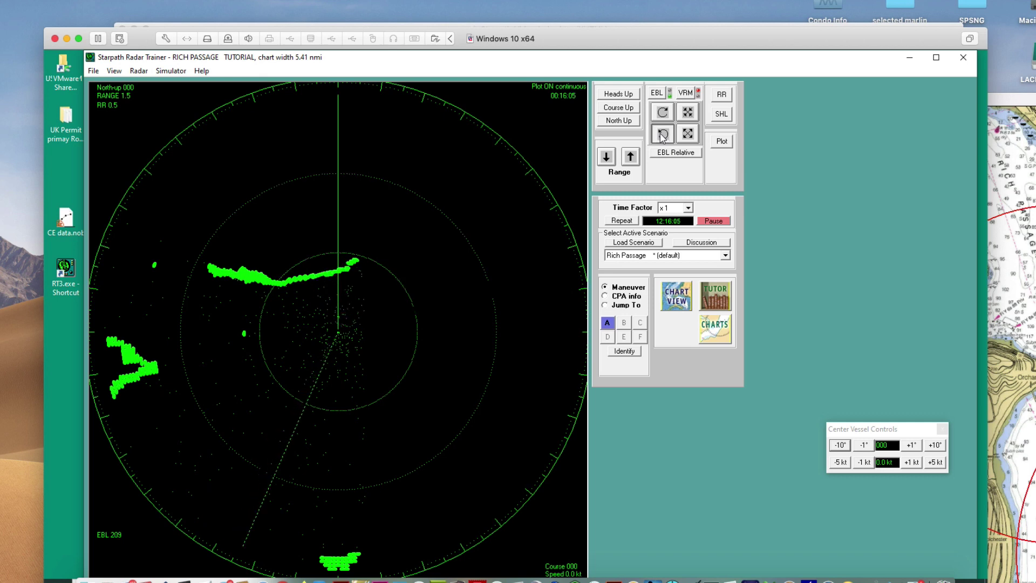
left_click(663, 135)
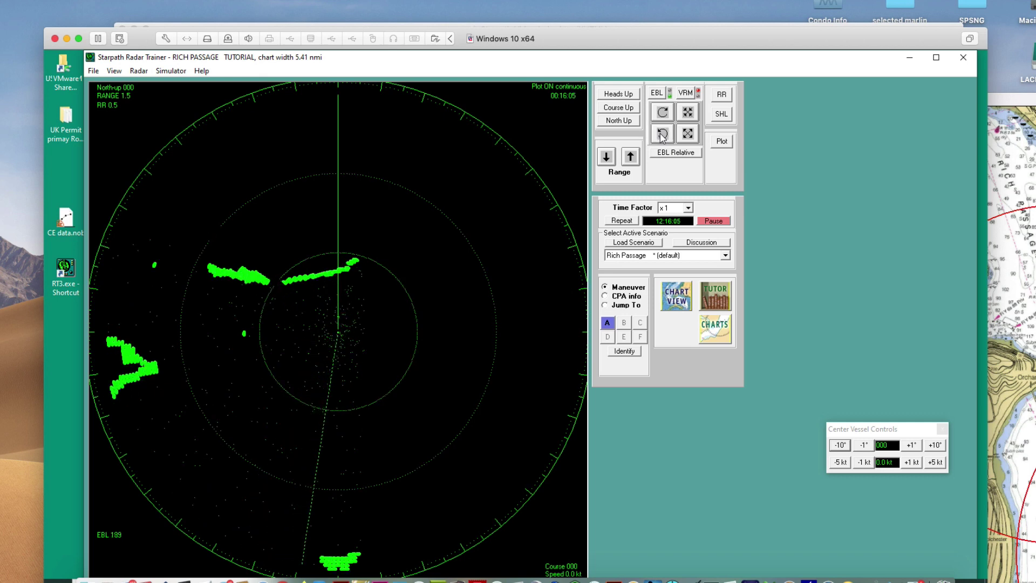
left_click(663, 135)
left_click(663, 135)
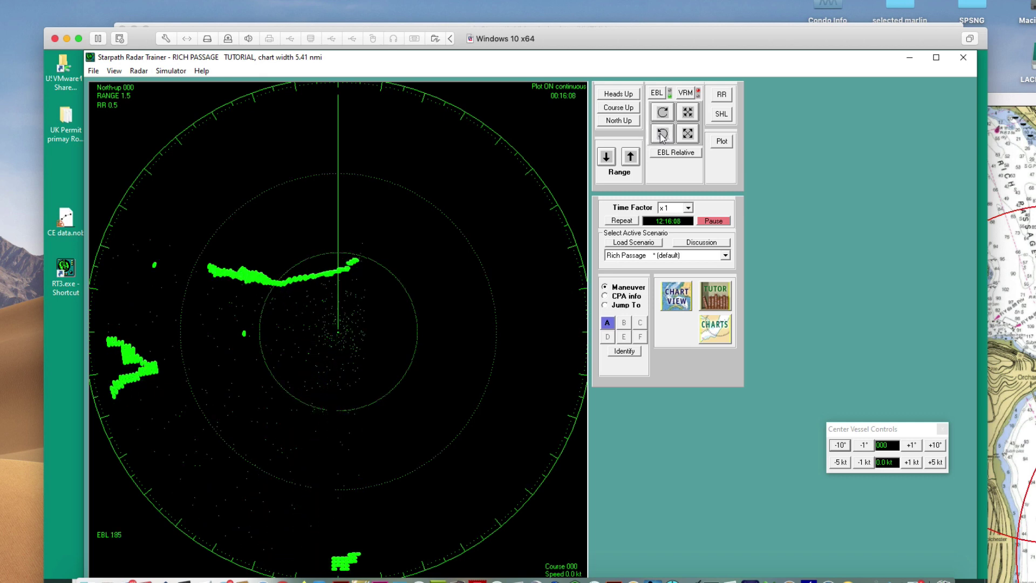
left_click(664, 135)
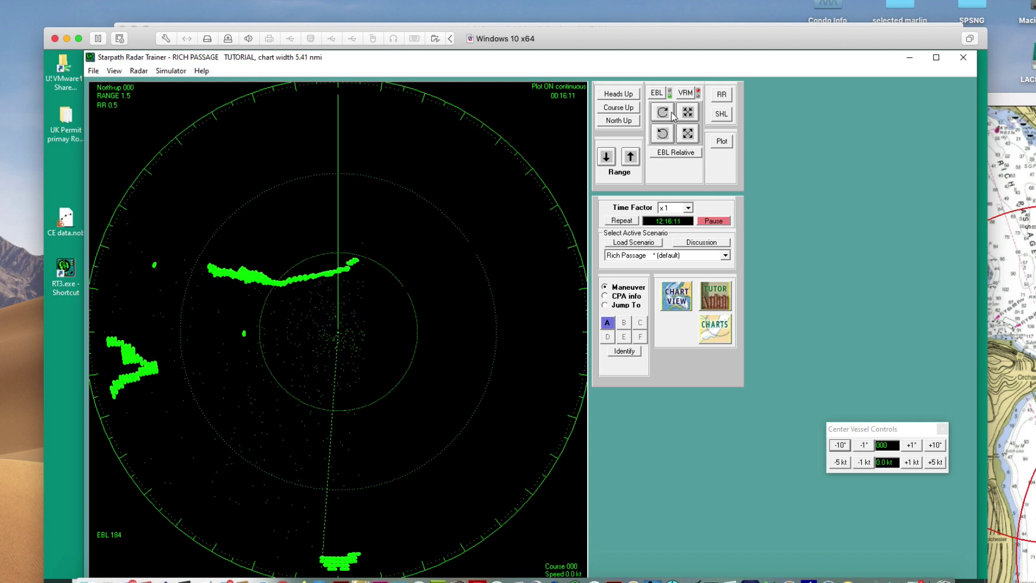
left_click(668, 115)
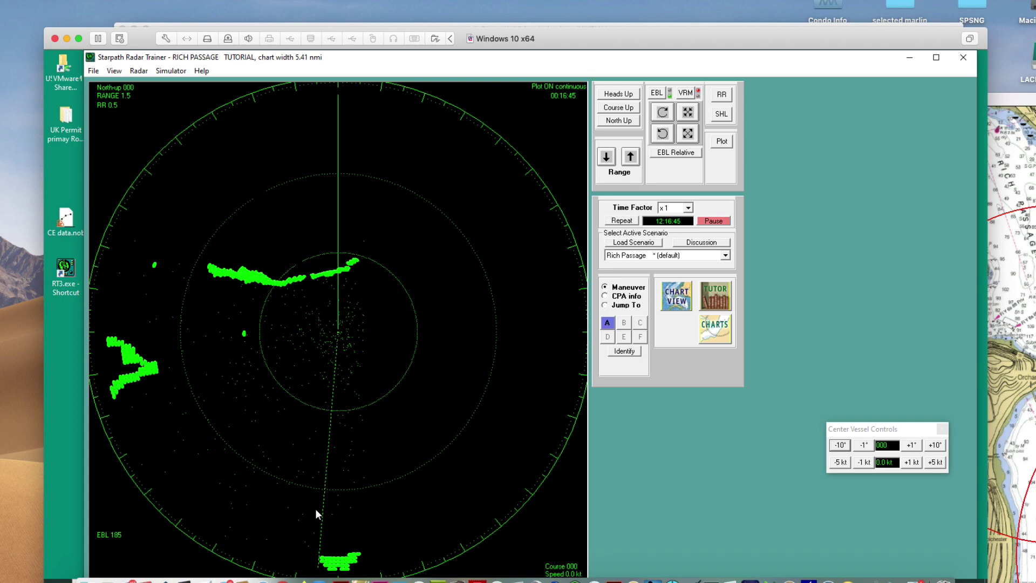
- Maximize the chart and draw the 079° bearing line through Orchard Point
left_click_drag(840, 44, 457, 380)
left_click(929, 101)
double_click(928, 102)
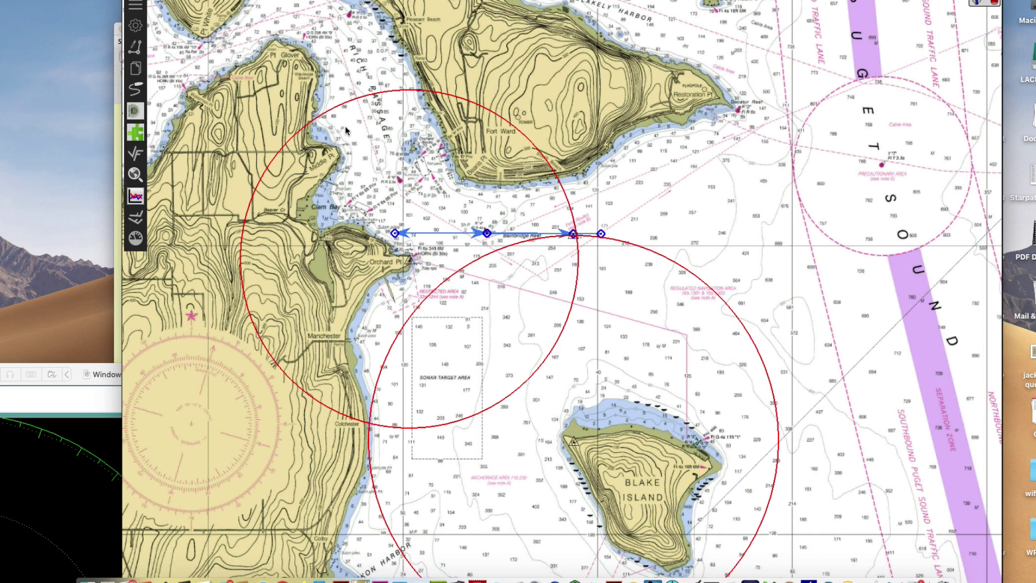
left_click(136, 48)
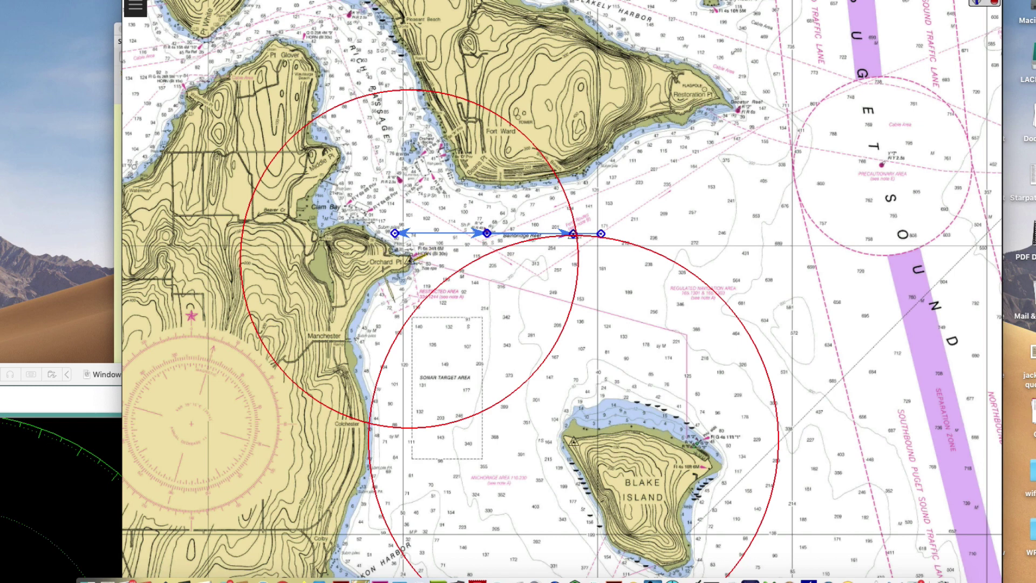
left_click(408, 261)
left_click_drag(408, 262, 452, 230)
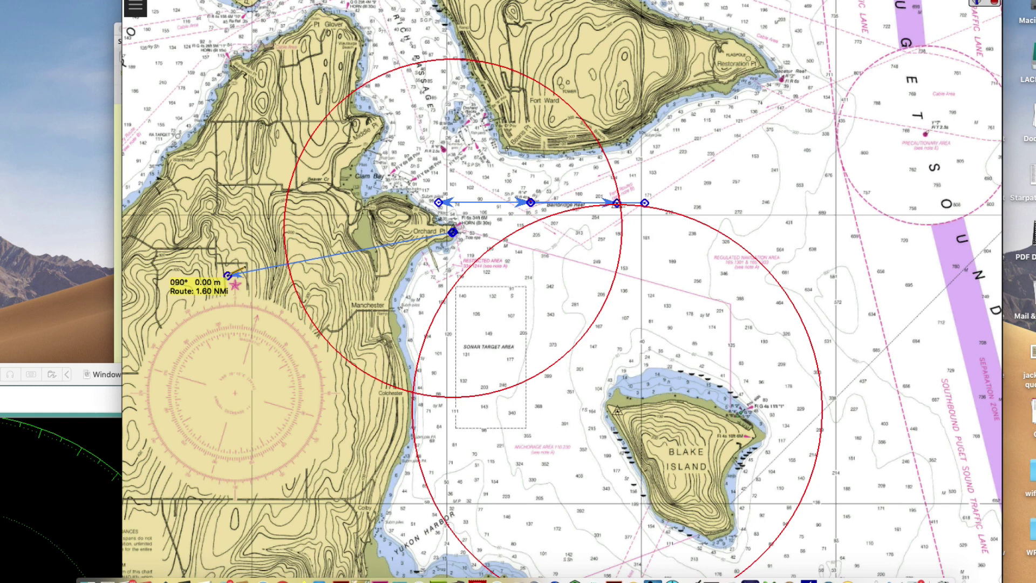
left_click(228, 275)
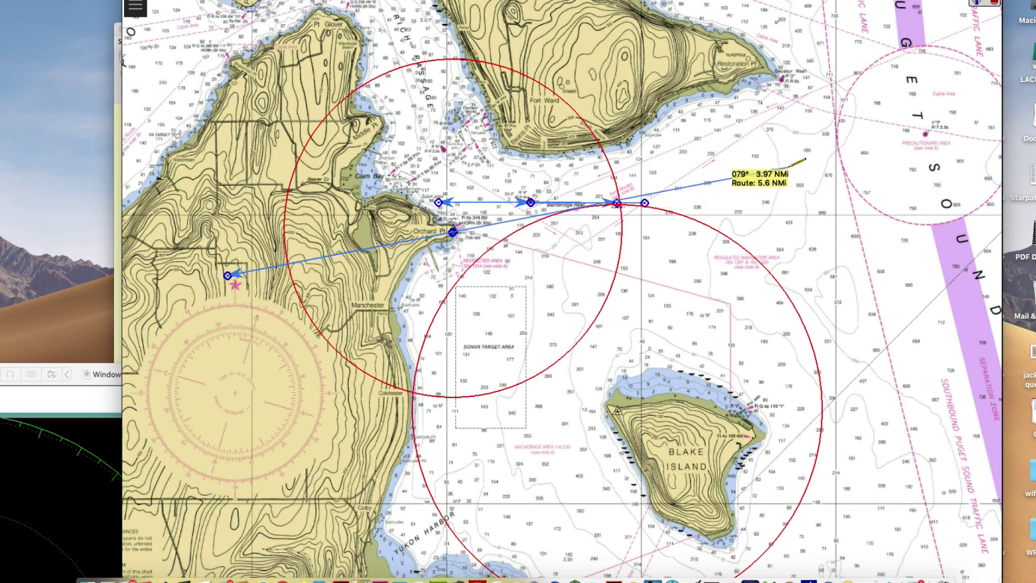
left_click(789, 166)
left_click(789, 166)
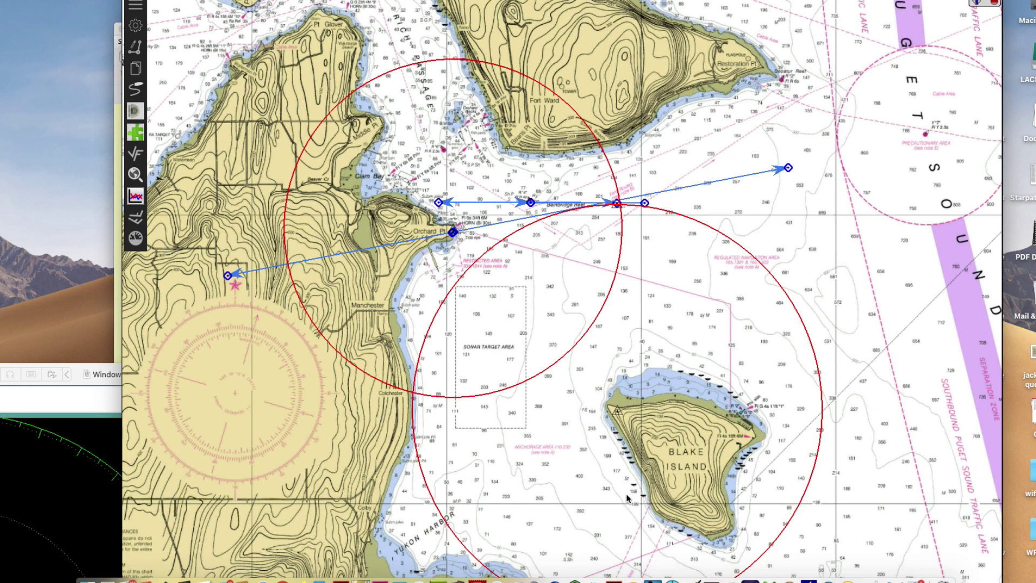
- Draw the 005° bearing line from Blake Island's tip mark, running north past the first line
scroll(685, 270, "down", 3)
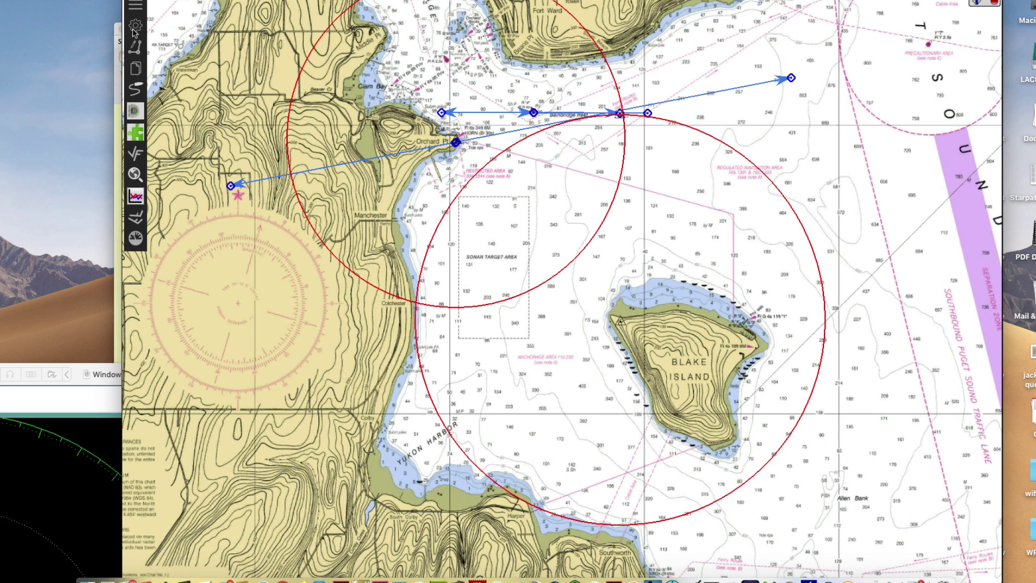
left_click(135, 54)
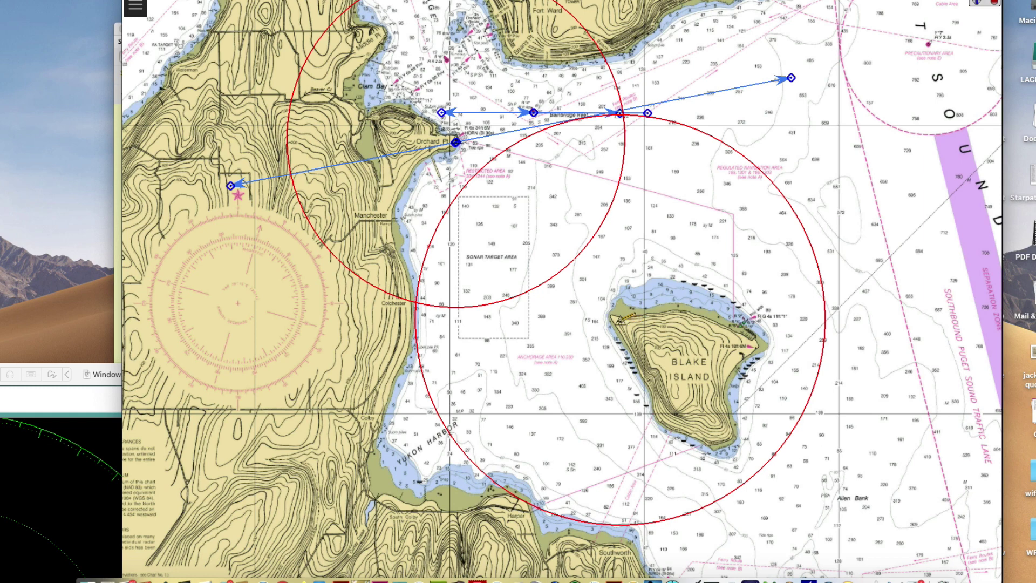
left_click(620, 320)
left_click(622, 484)
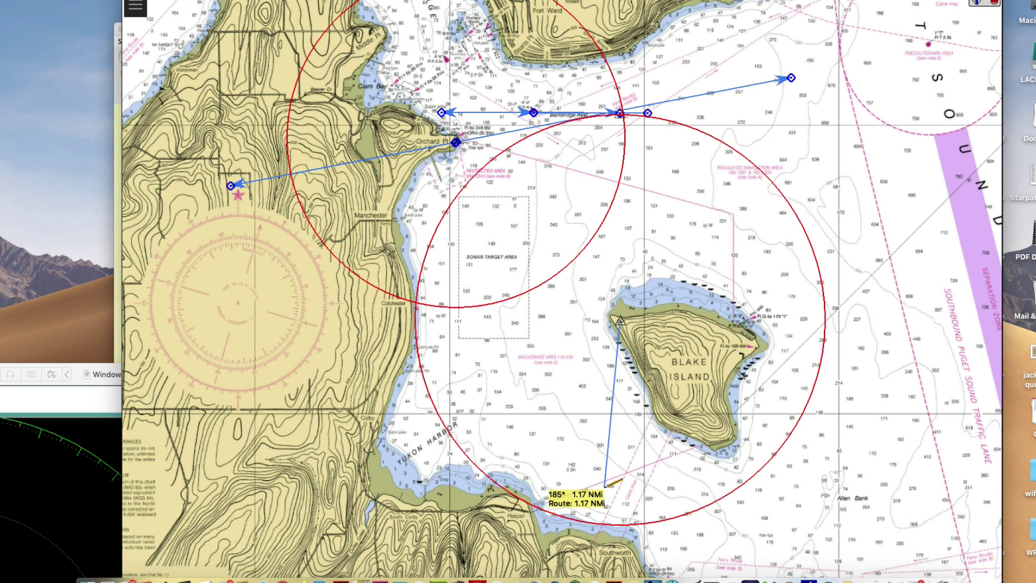
left_click(604, 486)
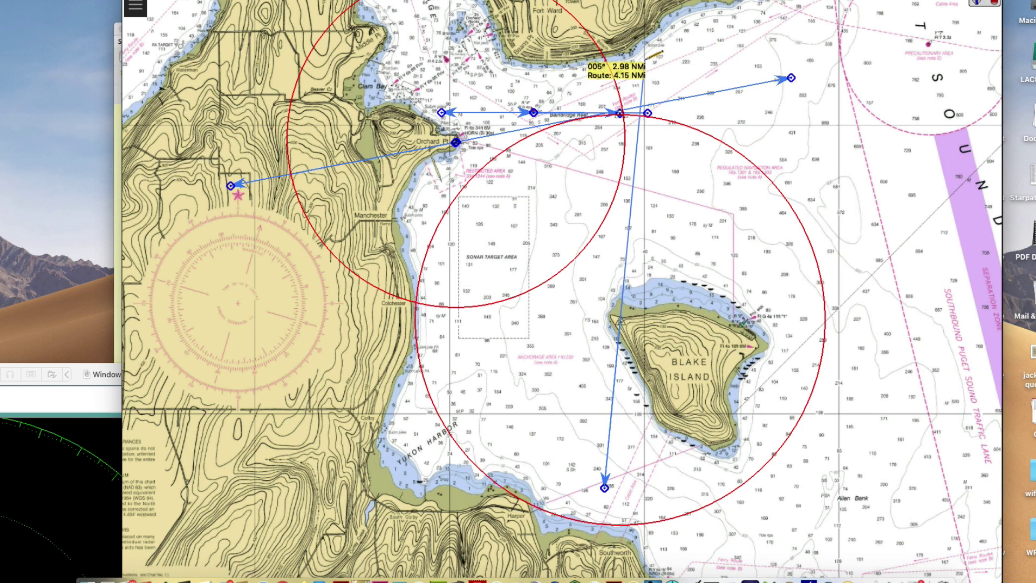
left_click(645, 59)
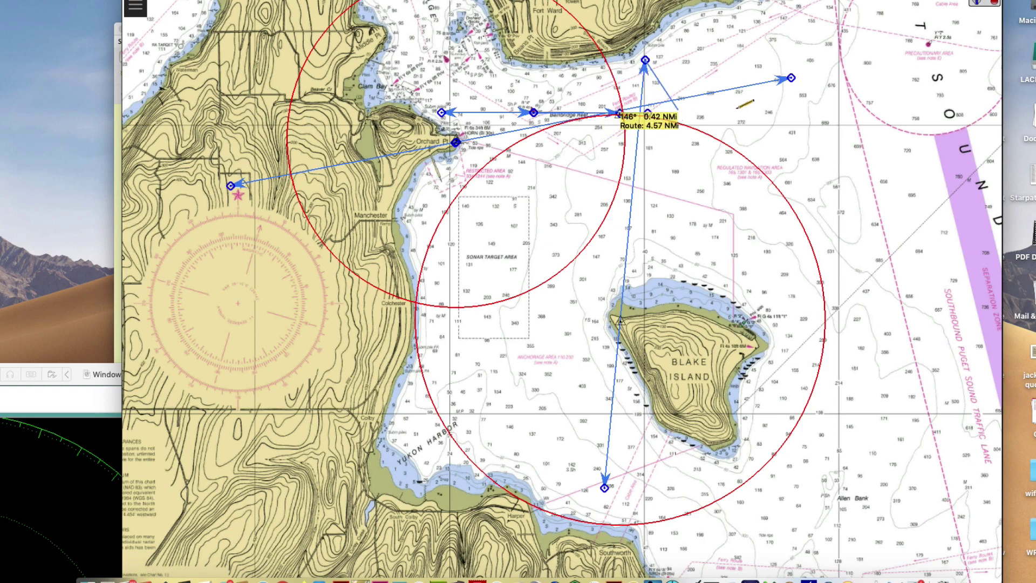
- Finish the second line and zoom in on the bearing-line crossing east of Bainbridge Reef
key("Escape")
scroll(650, 108, "up", 5)
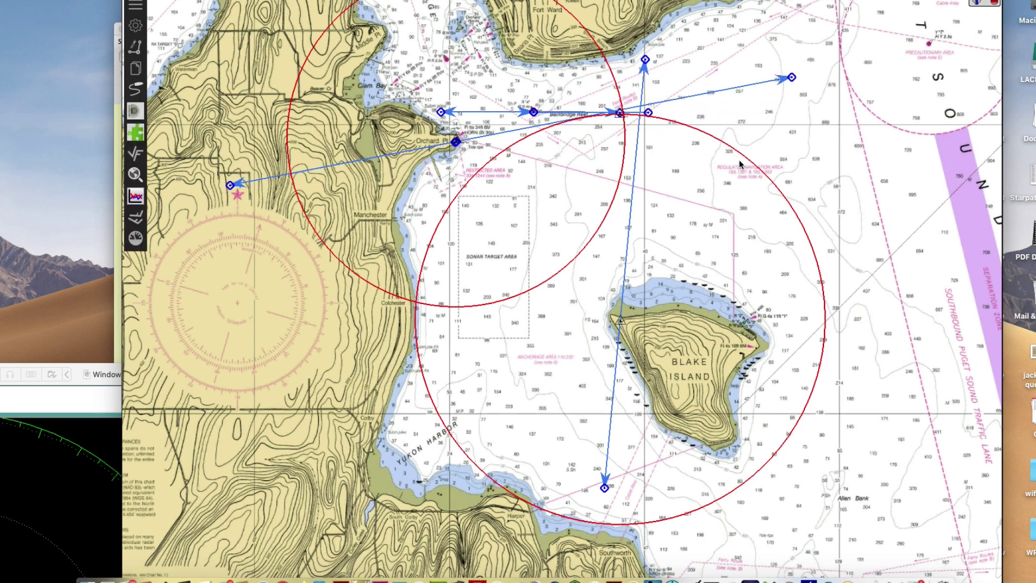
scroll(739, 358, "up", 3)
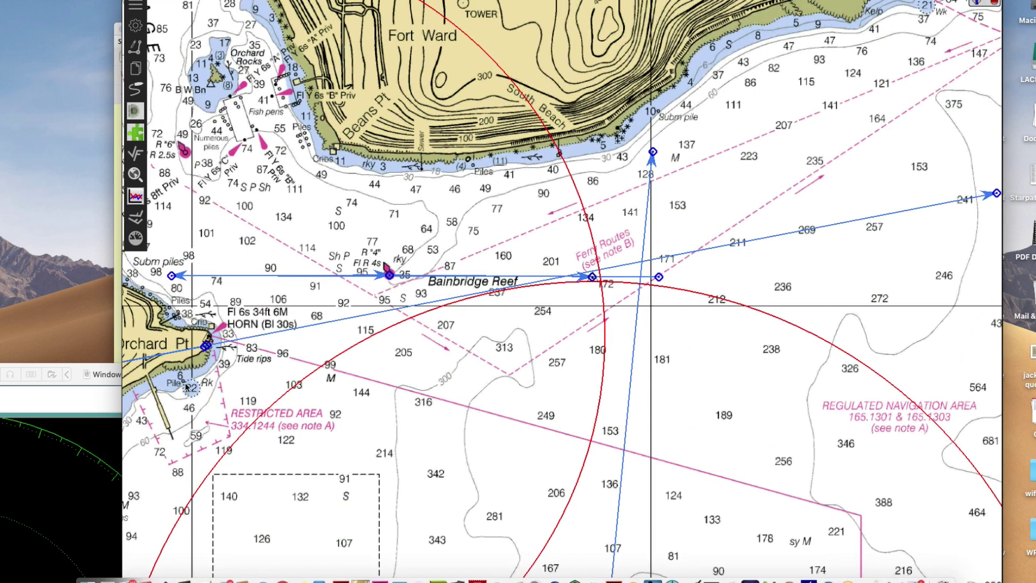
mouse_move(648, 255)
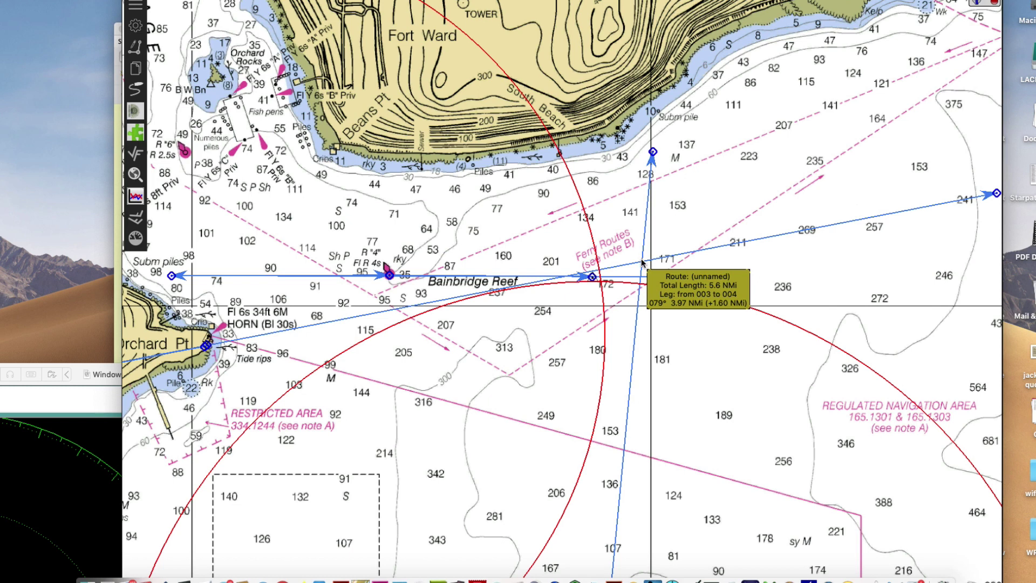
right_click(642, 263)
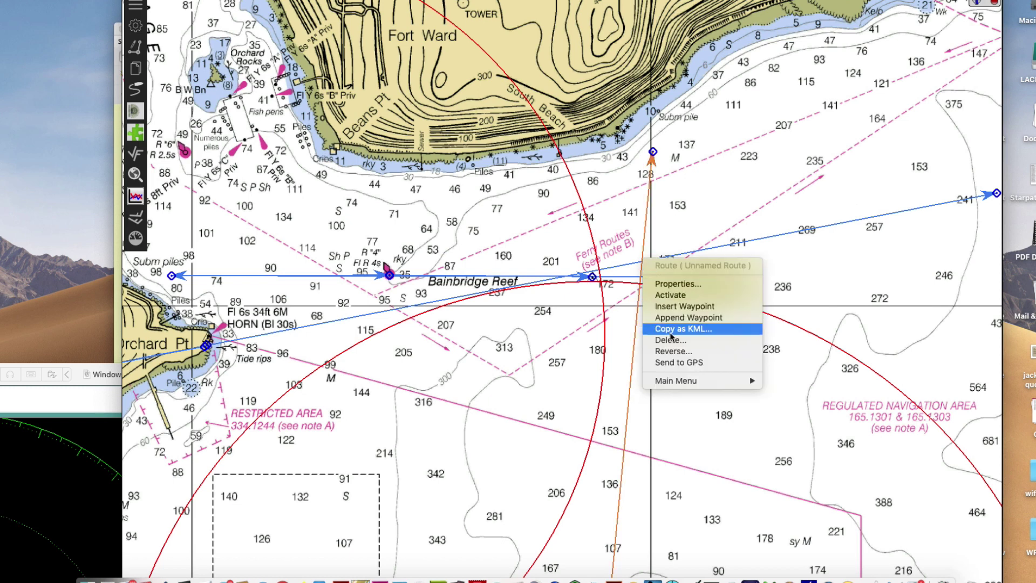
left_click(656, 256)
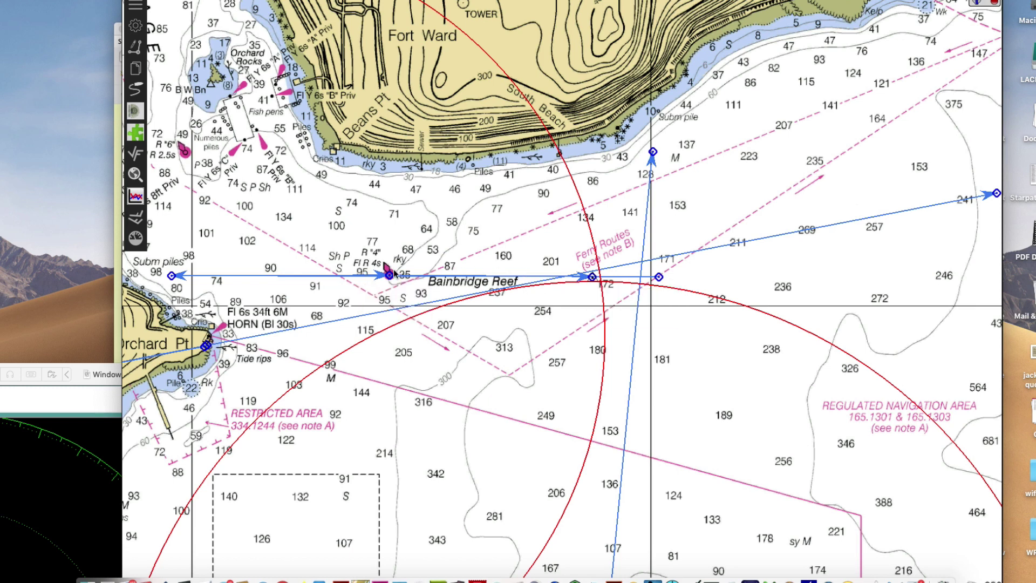
mouse_move(394, 273)
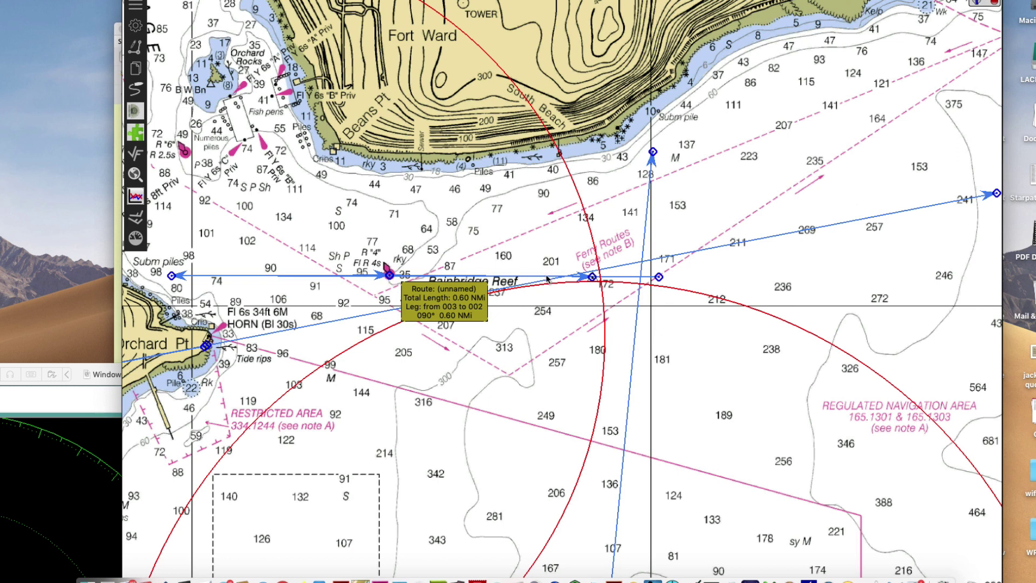
mouse_move(592, 279)
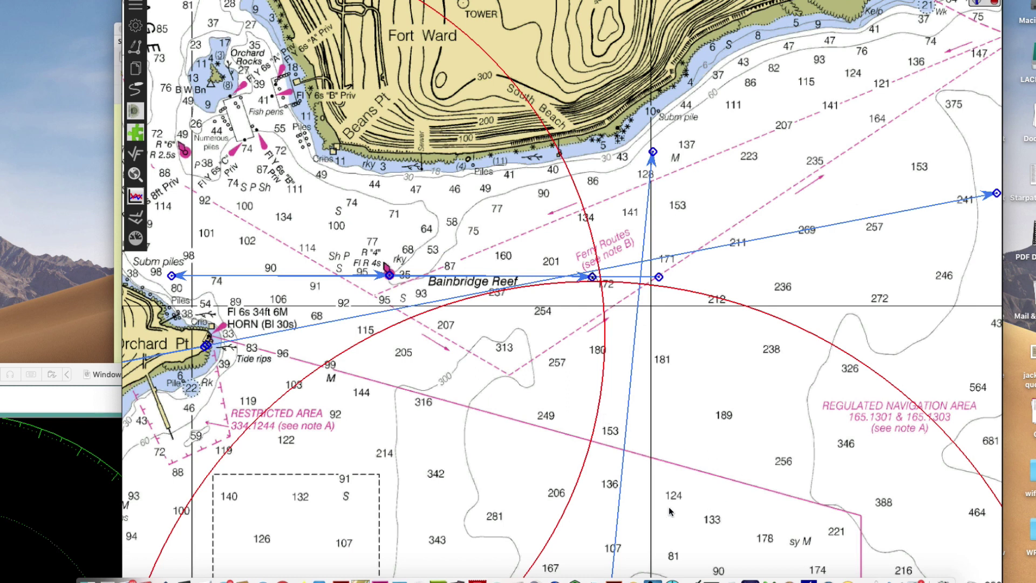
- Show the radar trainer with EBL 185 full-screen, then restore it and bring the chart forward
key("F11")
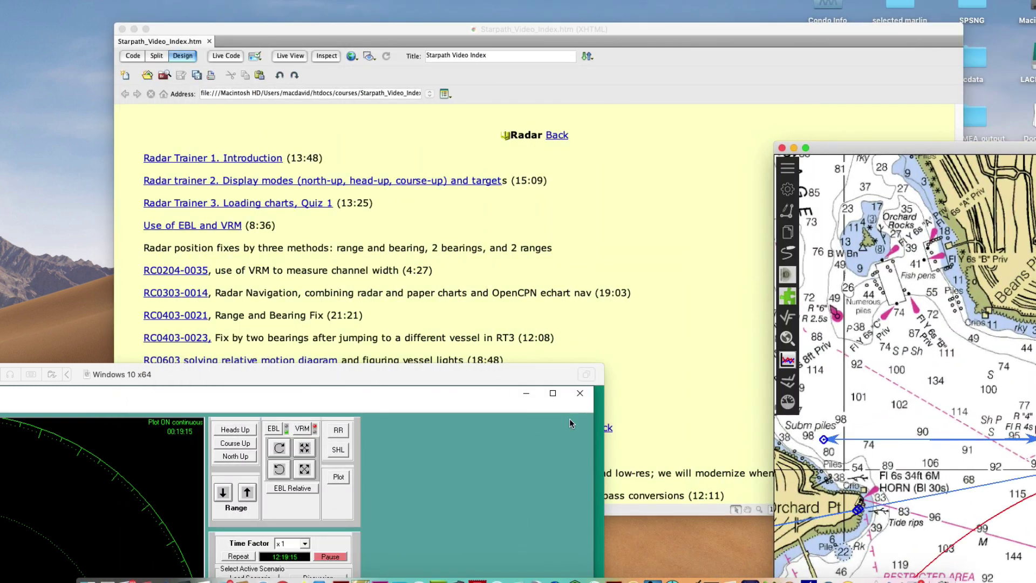
double_click(484, 380)
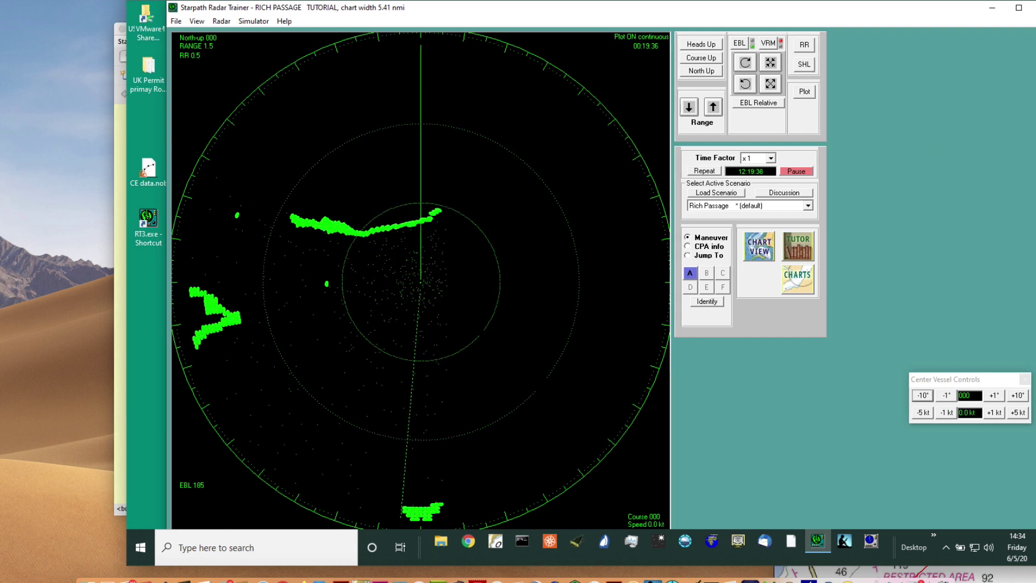
left_click_drag(697, 6, 453, 258)
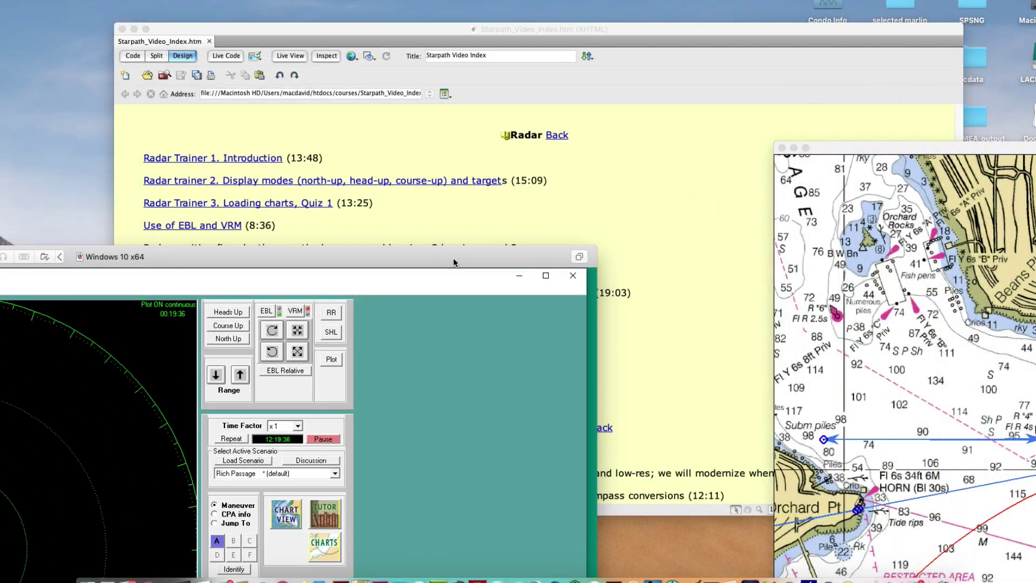
double_click(856, 144)
left_click_drag(299, 11, 241, 8)
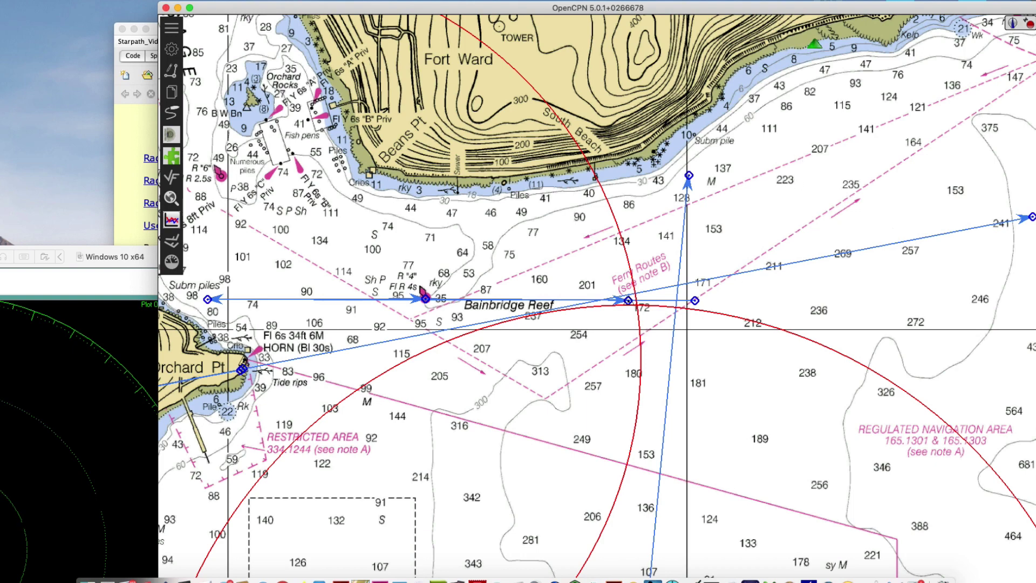
left_click_drag(807, 7, 747, 0)
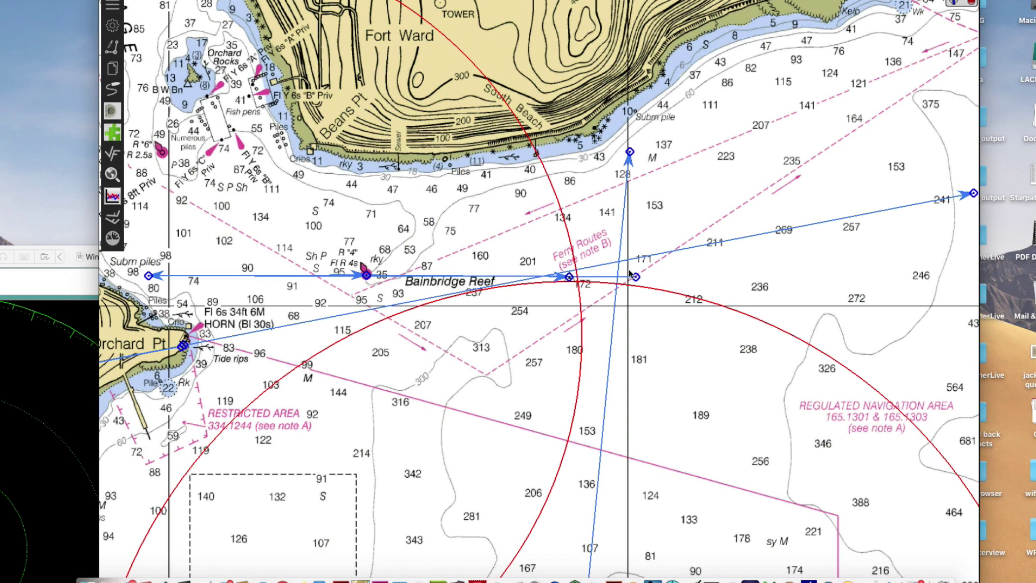